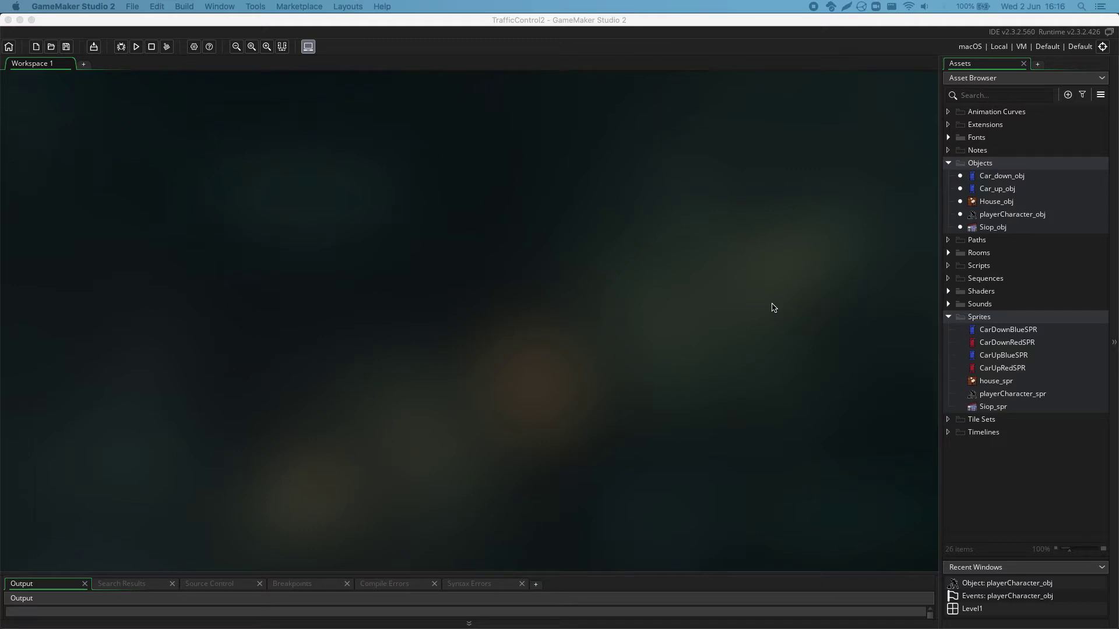
Step: Create a new sprite in the Sprites group and name it coinSPR
click(982, 321)
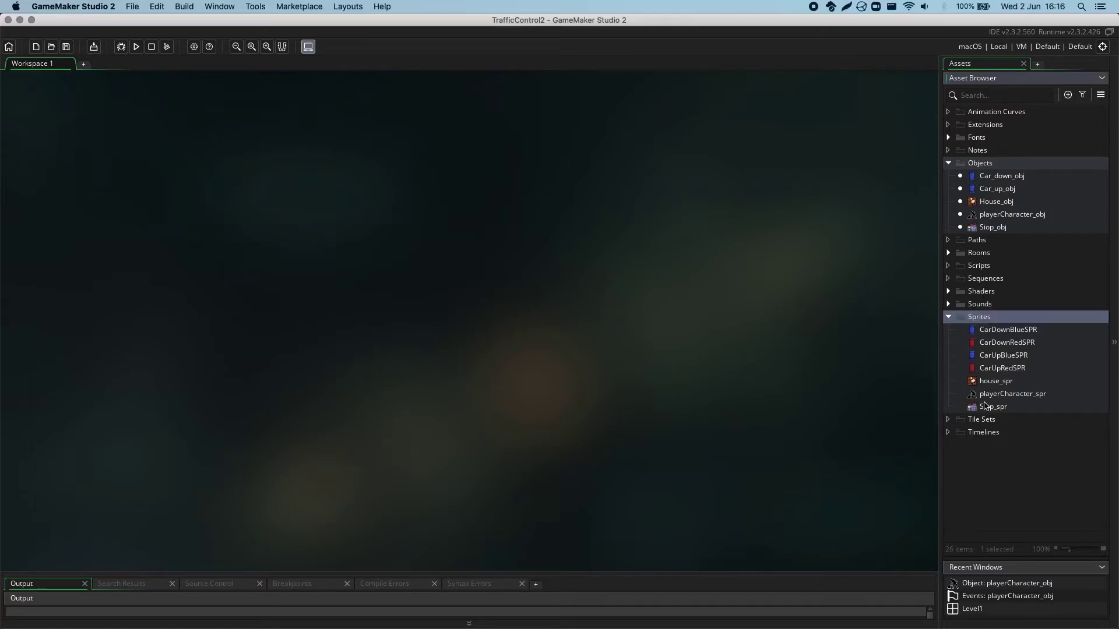
right_click(994, 320)
mouse_move(972, 324)
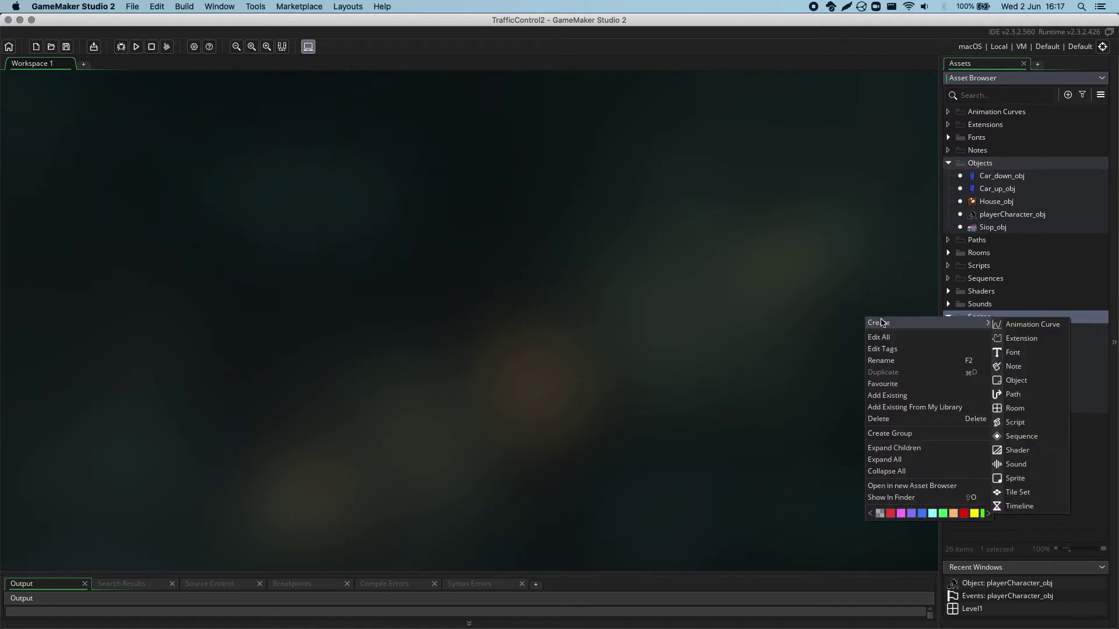
click(1026, 482)
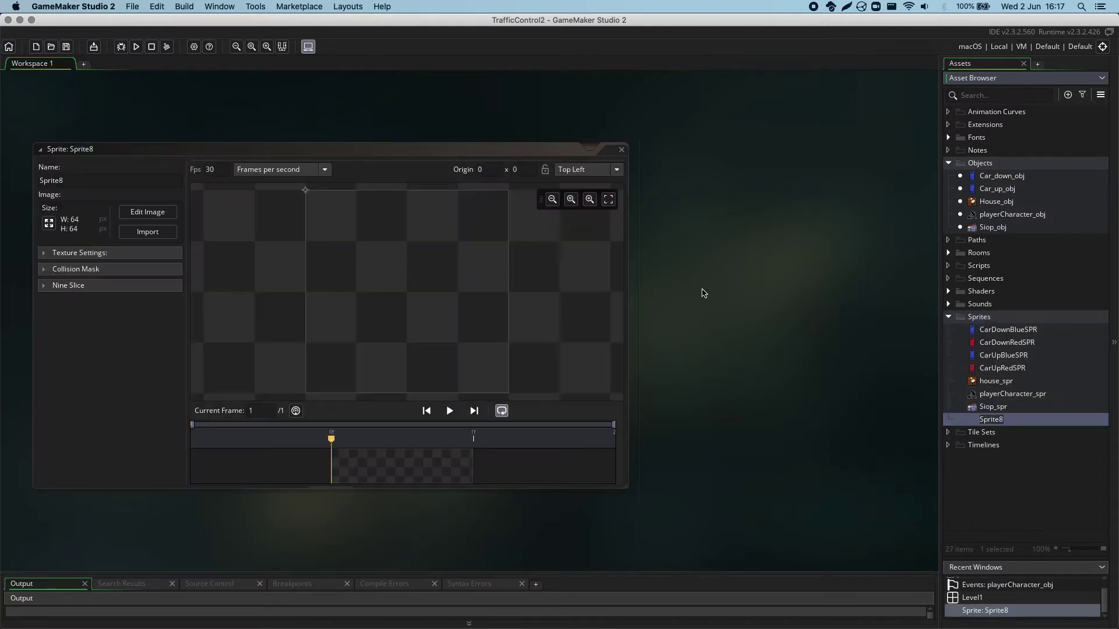
drag(531, 156, 803, 162)
click(342, 189)
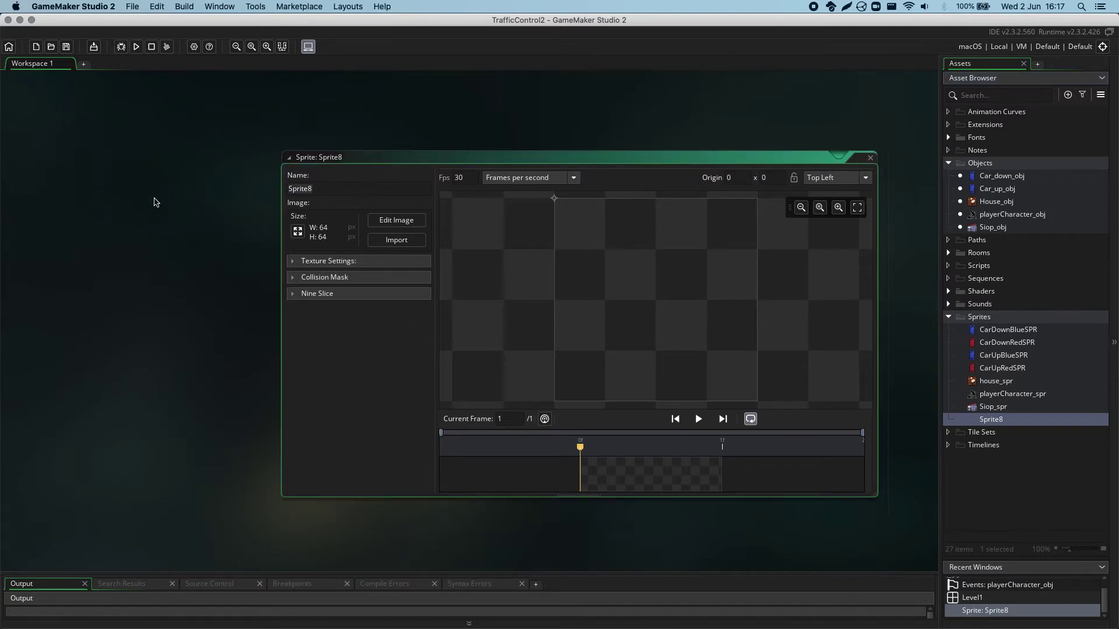
text(col)
text(nSPR)
key(Return)
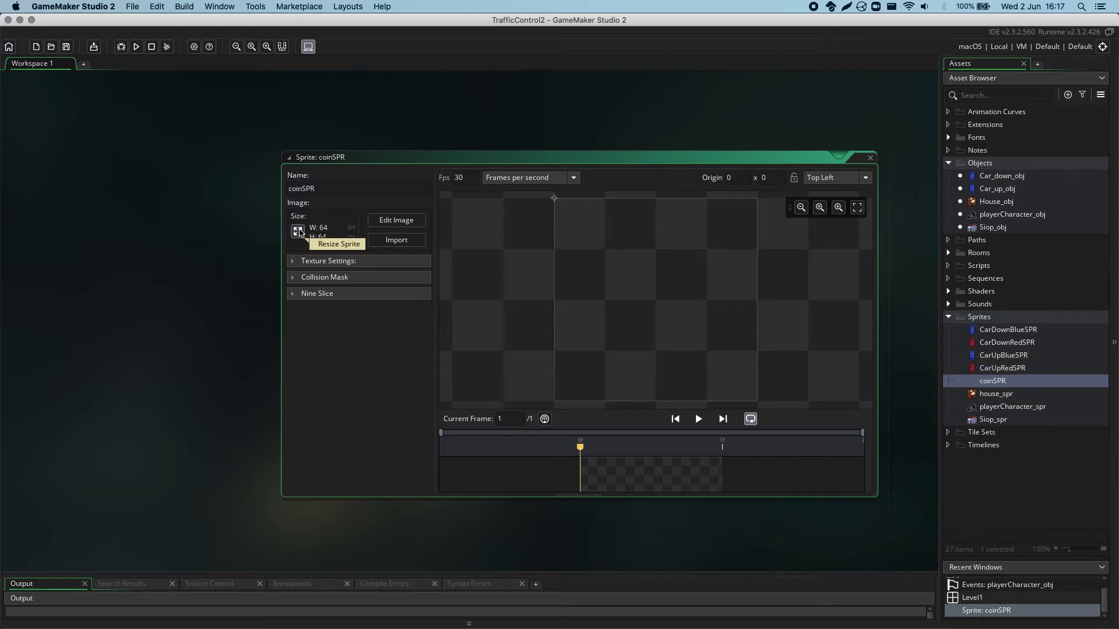
Step: Scale the coinSPR image to 32 x 32 pixels, keeping the aspect ratio
click(298, 232)
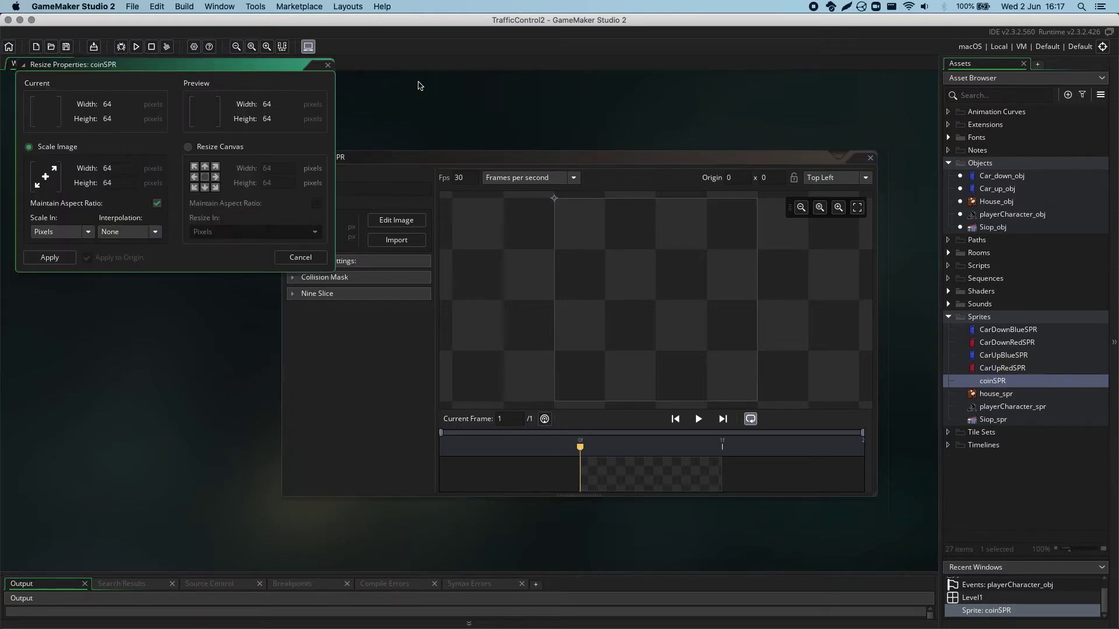
double_click(368, 223)
text(32)
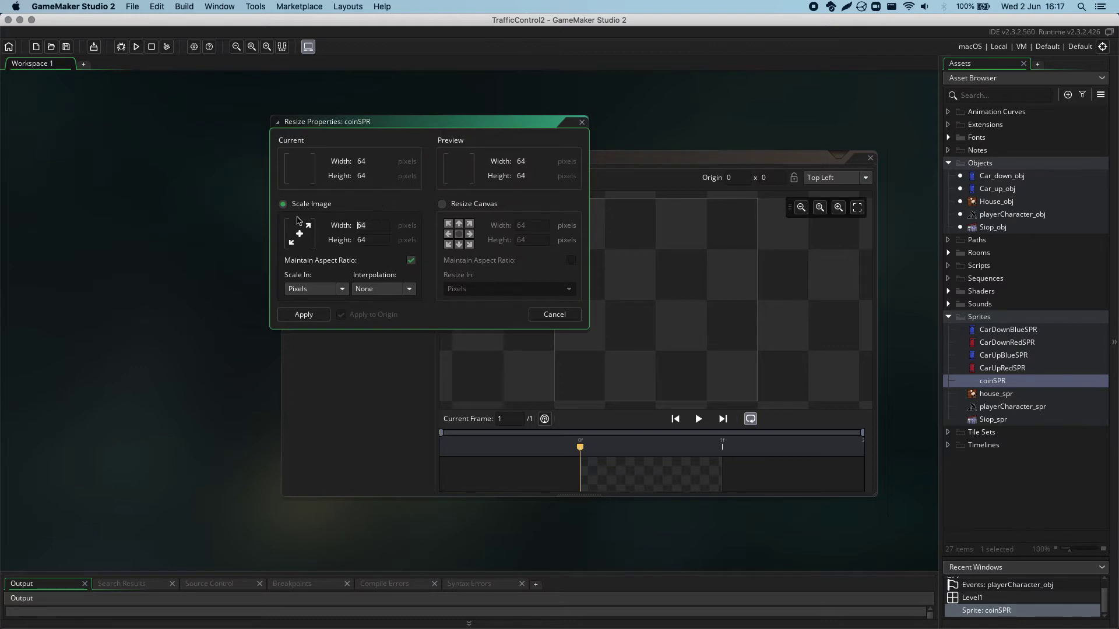
key(Tab)
click(352, 240)
click(303, 315)
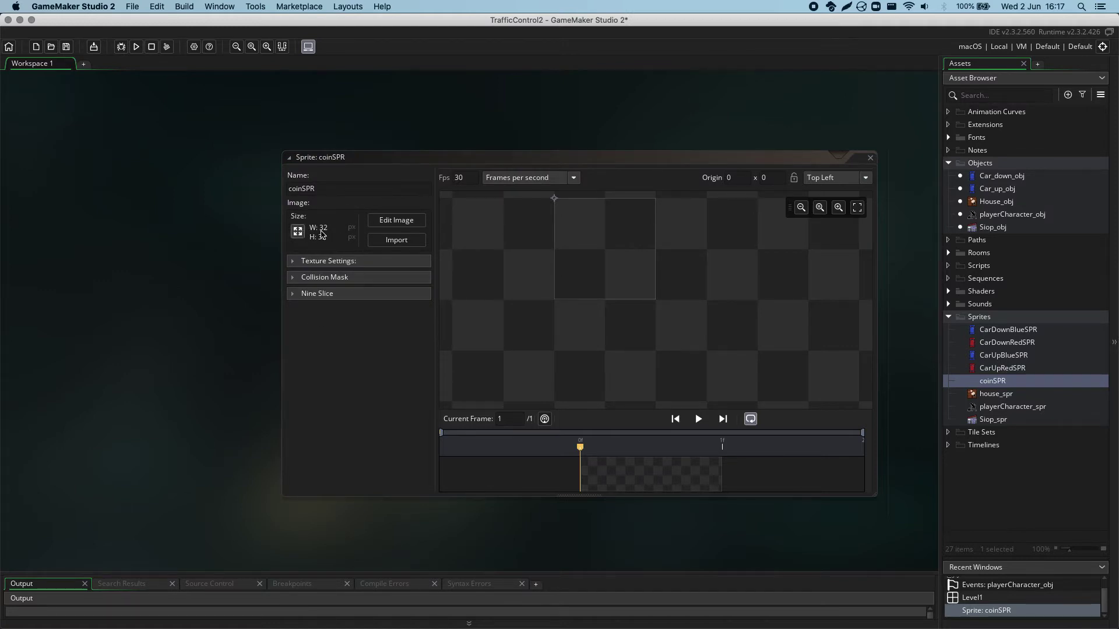
Step: Set the coinSPR playback speed to 10 frames per second
drag(534, 158, 478, 146)
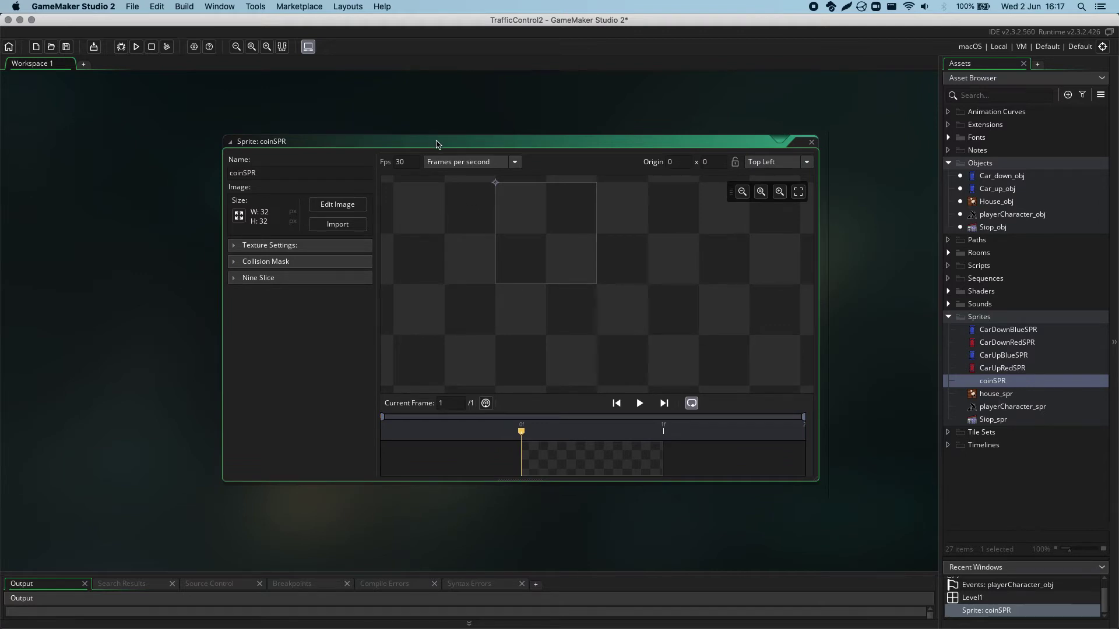
drag(437, 144, 441, 162)
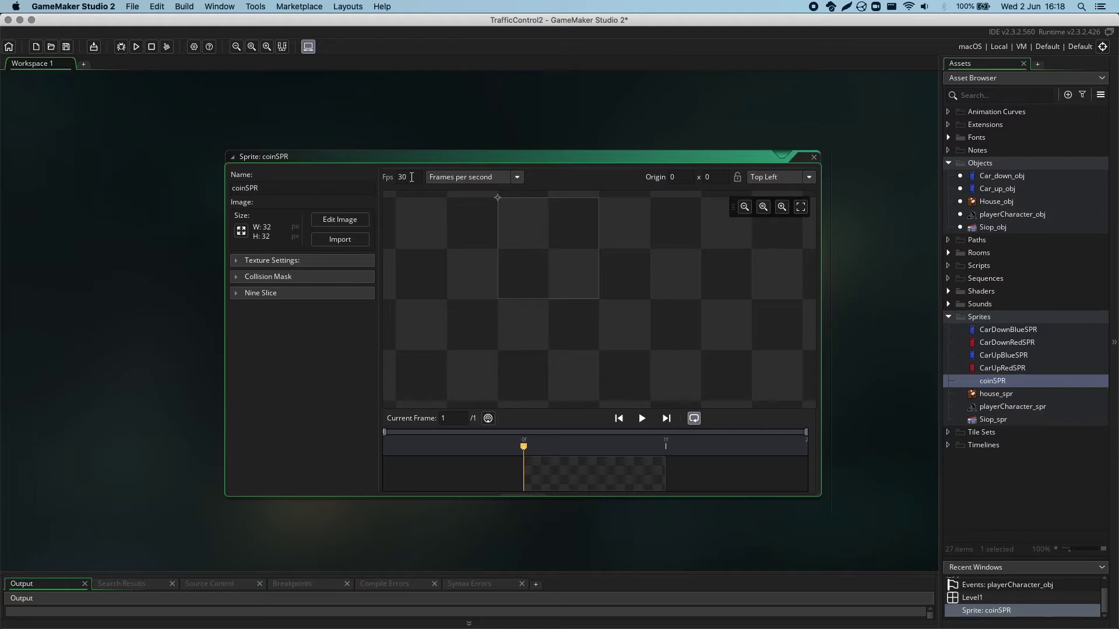
click(388, 176)
text(0)
click(415, 162)
Step: Open the coinSPR image for editing and sketch a black stick figure with head, body, legs and outstretched arms in the first frame
click(357, 221)
click(344, 222)
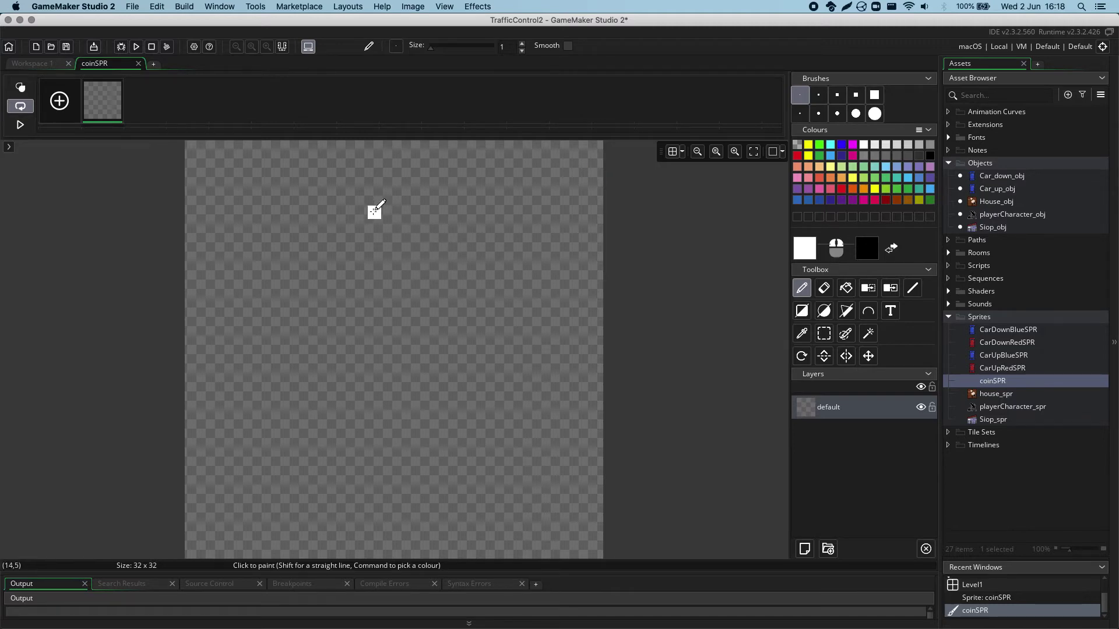
mouse_move(402, 200)
mouse_down()
mouse_move(342, 290)
mouse_move(362, 187)
mouse_up()
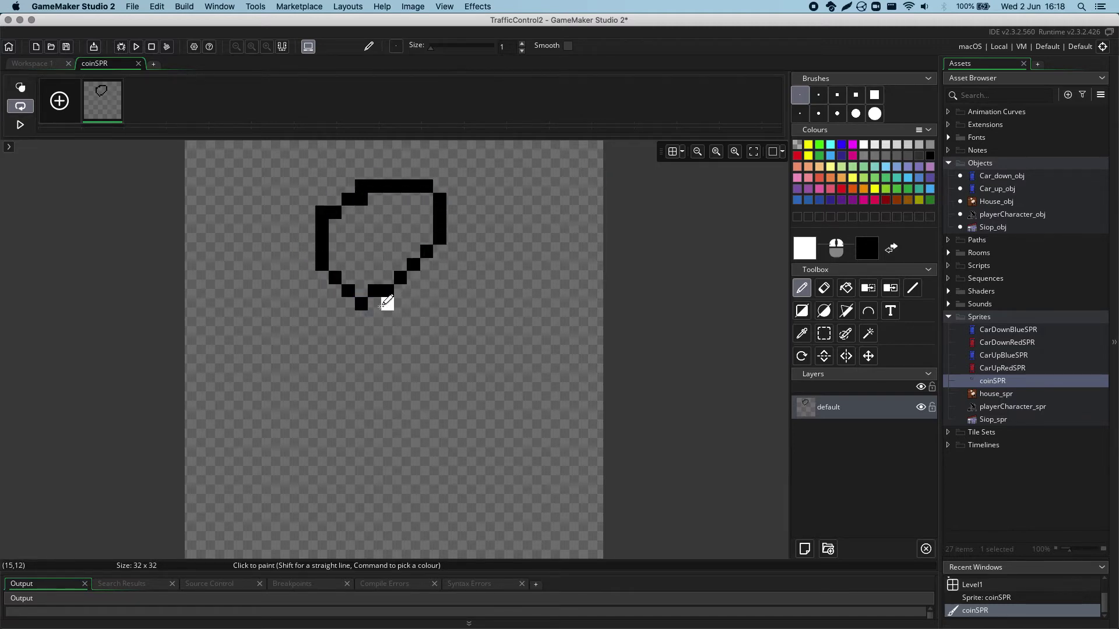
mouse_move(380, 333)
mouse_down()
mouse_move(387, 467)
mouse_move(467, 510)
mouse_up()
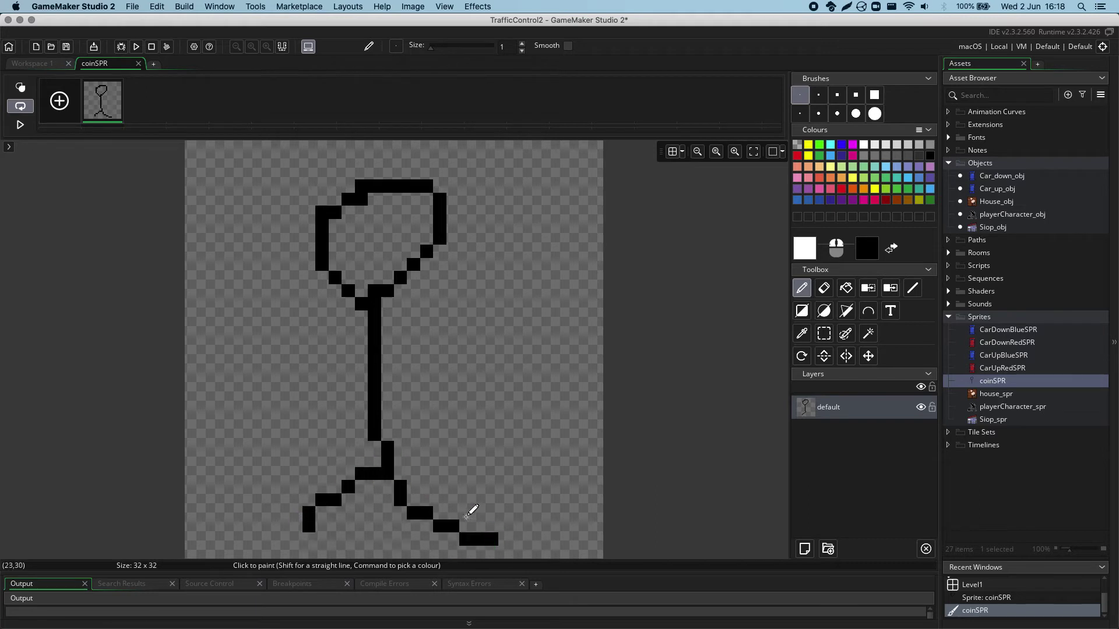
shift+drag(427, 339, 561, 317)
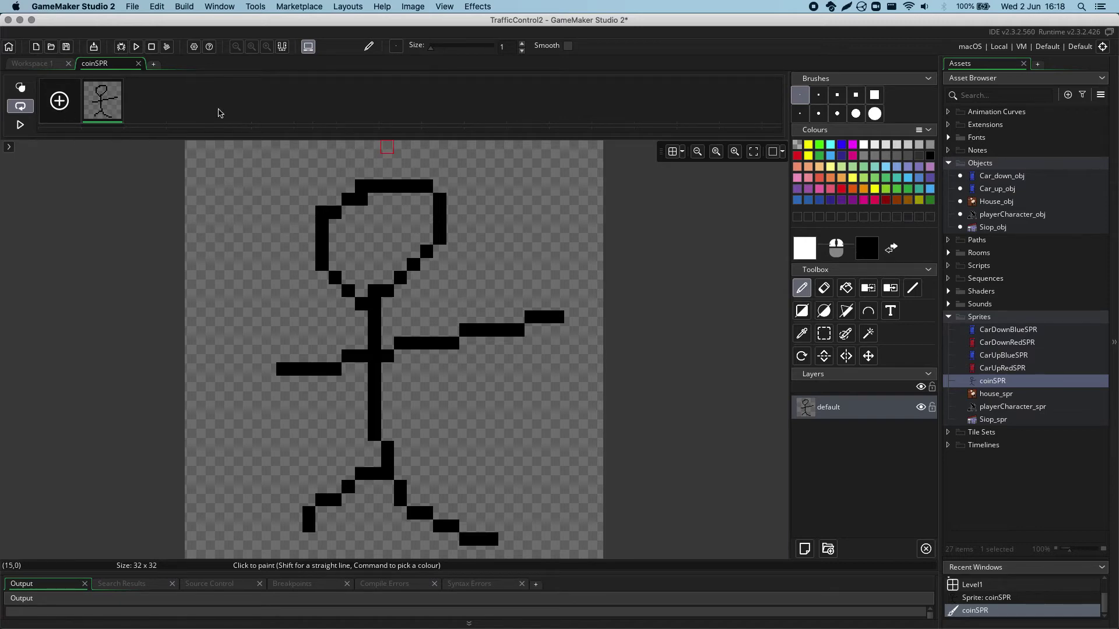
Step: Add a second frame and sketch a stick figure with a black head, body and legs and white arms
mouse_move(111, 105)
click(59, 101)
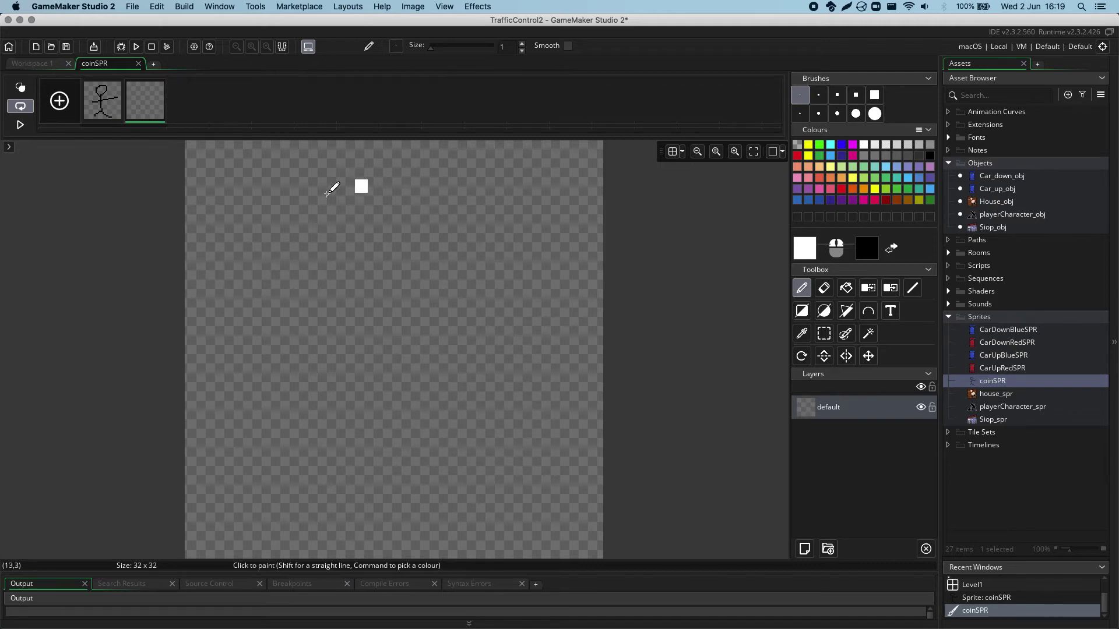
drag(295, 211, 466, 211)
right_drag(428, 176, 269, 225)
mouse_move(388, 316)
right_down()
mouse_move(388, 408)
mouse_move(335, 500)
right_up()
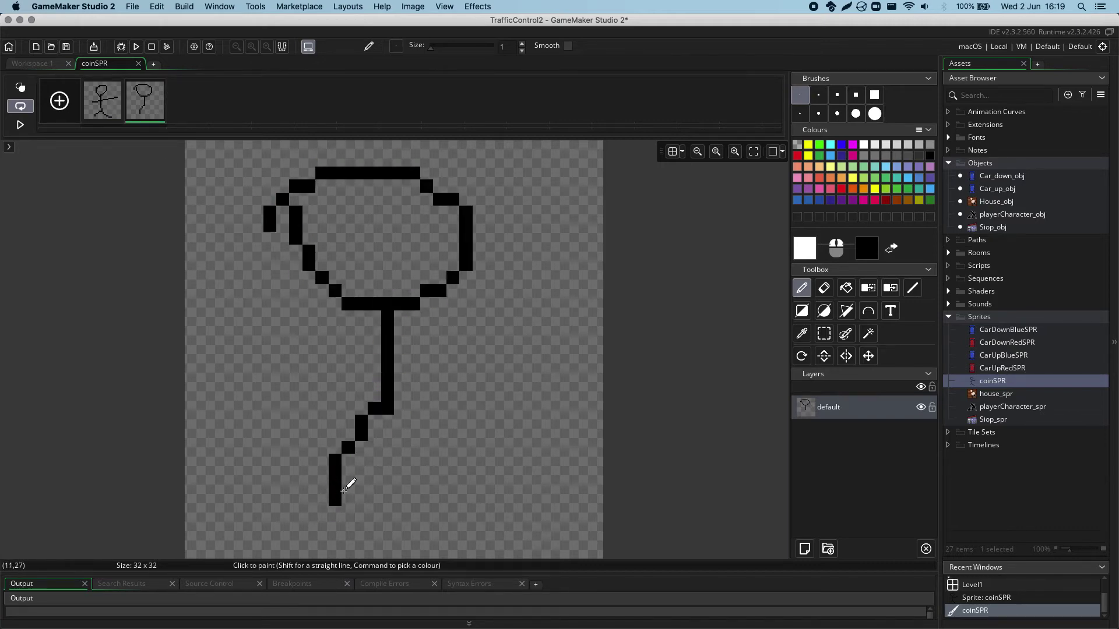
right_drag(375, 422, 426, 473)
drag(295, 343, 487, 356)
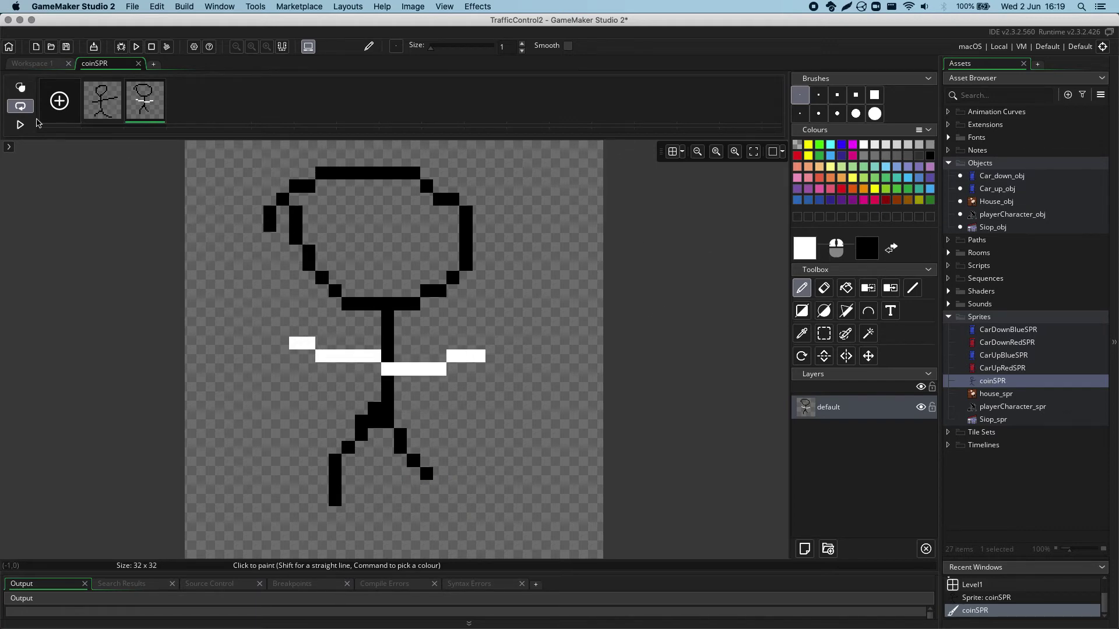
Step: Preview the two-frame animation and delete the second frame
click(21, 126)
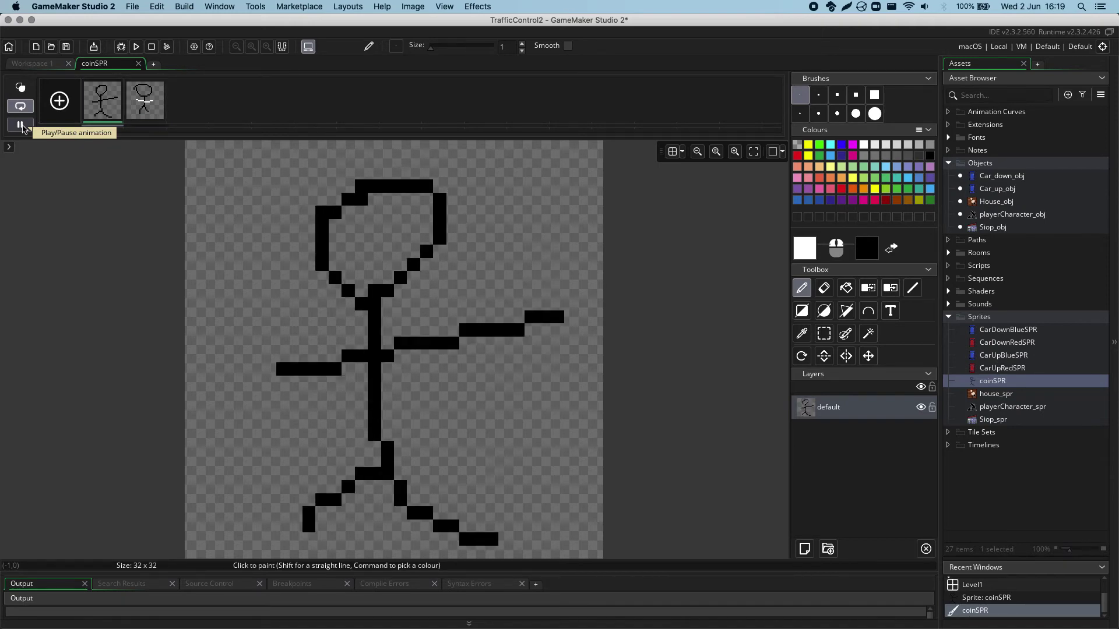
click(21, 125)
mouse_move(161, 85)
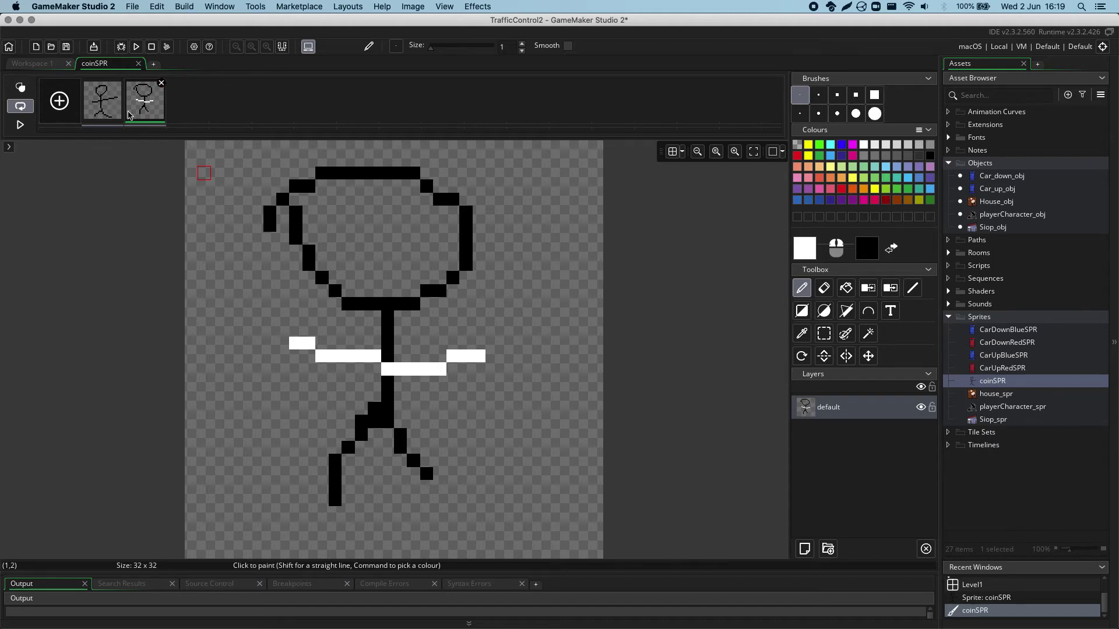
click(162, 84)
click(501, 333)
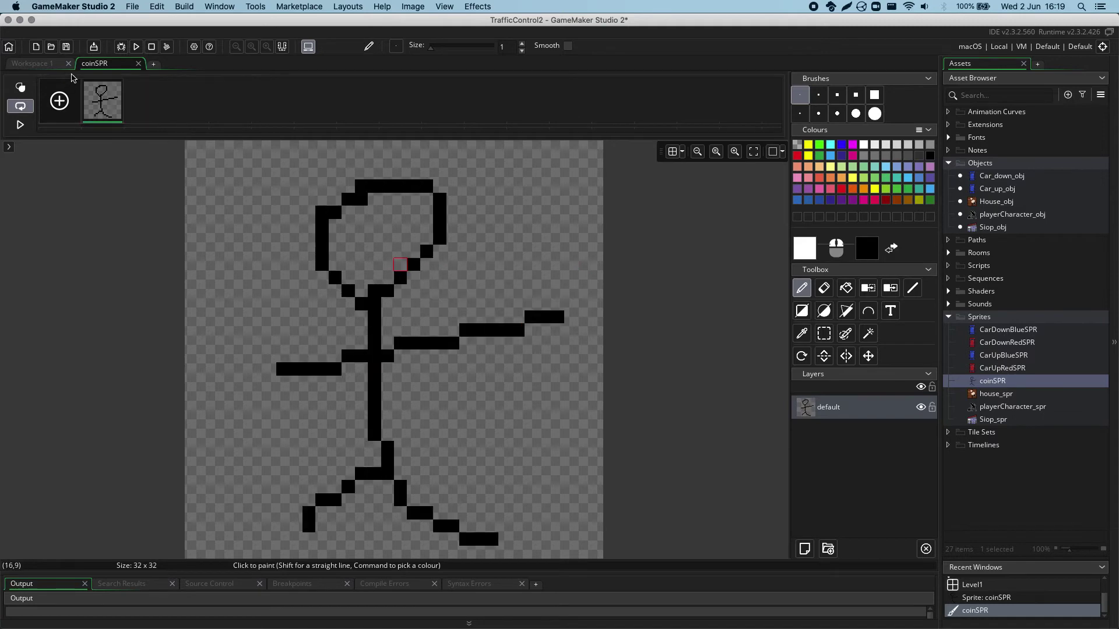
Step: Duplicate the stick figure frame by copying it and pasting it as a second frame
right_click(109, 104)
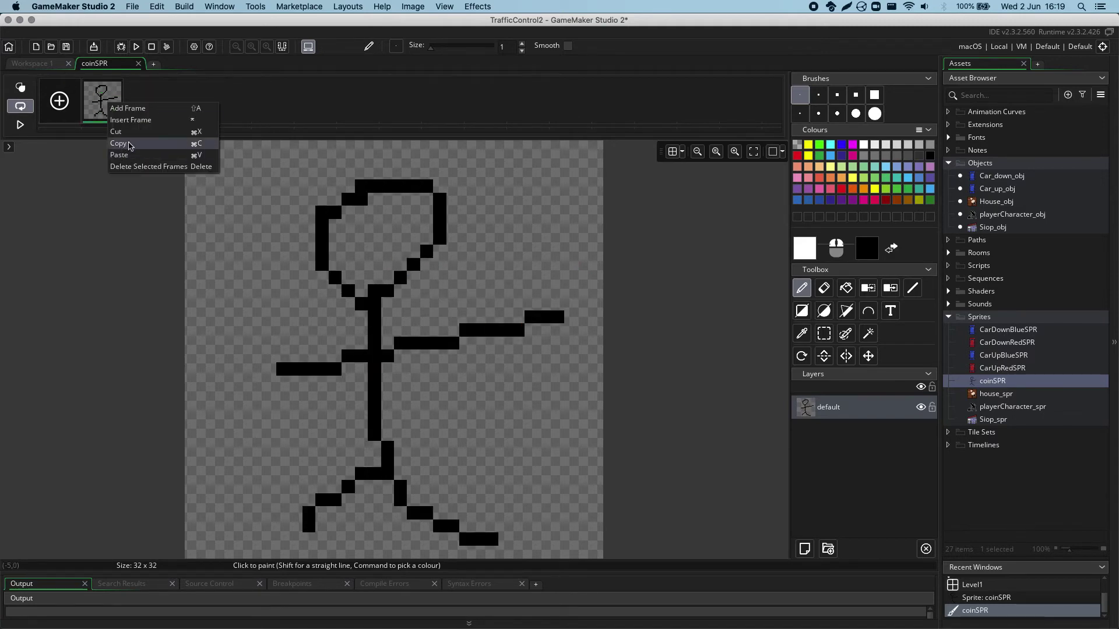
click(128, 144)
right_click(145, 99)
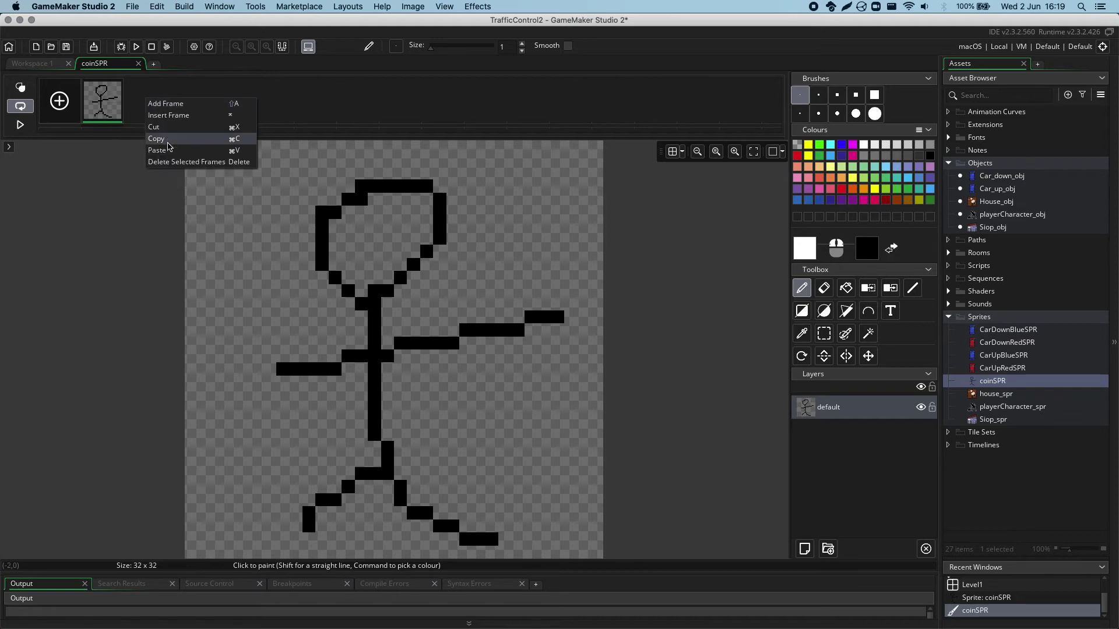
click(162, 150)
click(141, 103)
Step: Erase the outer part of the stick figure's right-hand arm in the second frame and redraw it in black, raised upward
click(823, 288)
drag(562, 318, 466, 330)
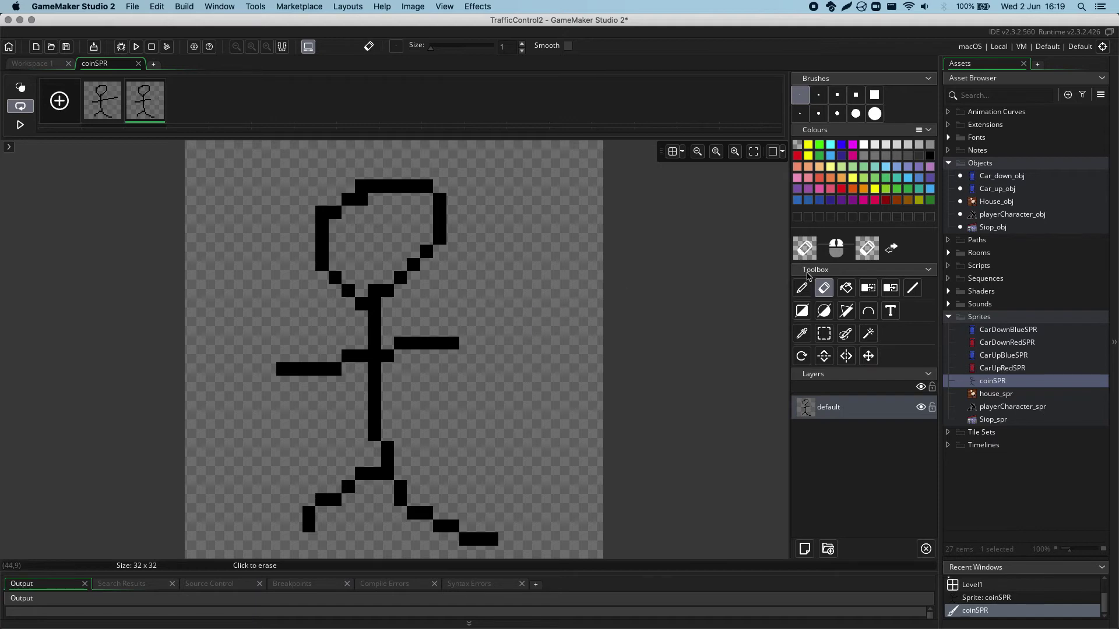
click(801, 288)
drag(466, 330, 545, 262)
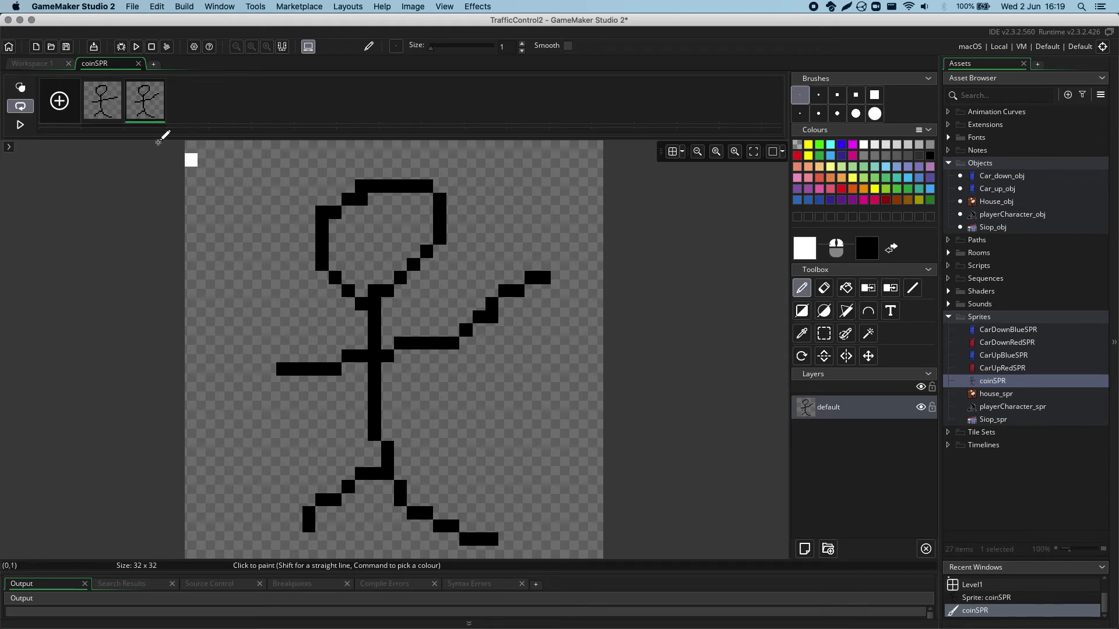
Step: Compare the two stick figure frames by switching between them, playing the animation and briefly overlaying them with onion skinning
click(107, 107)
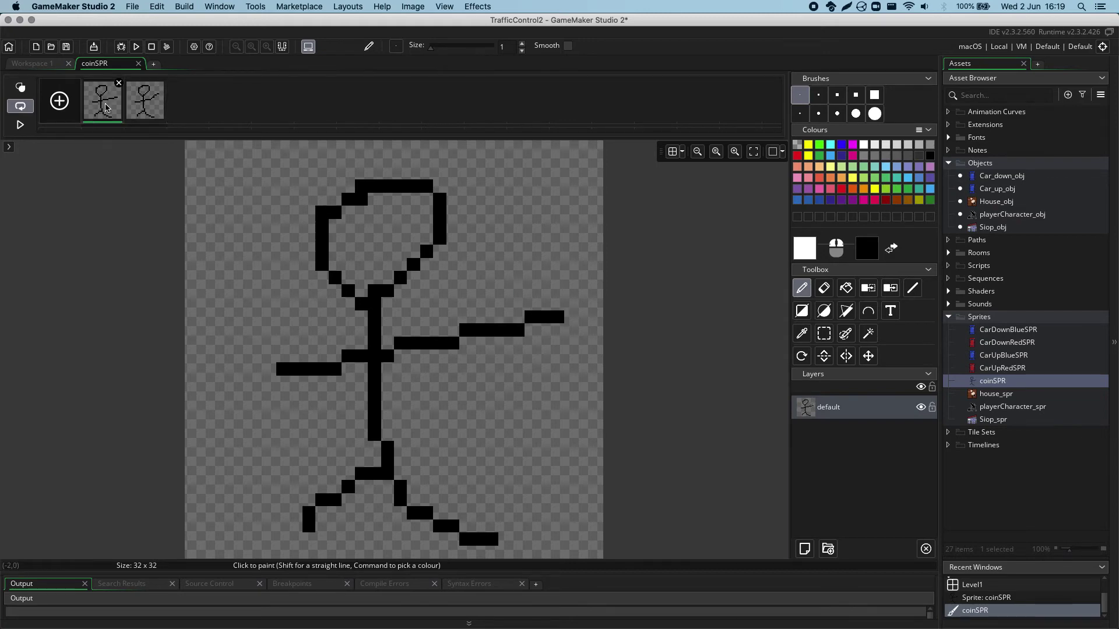
click(150, 105)
click(108, 107)
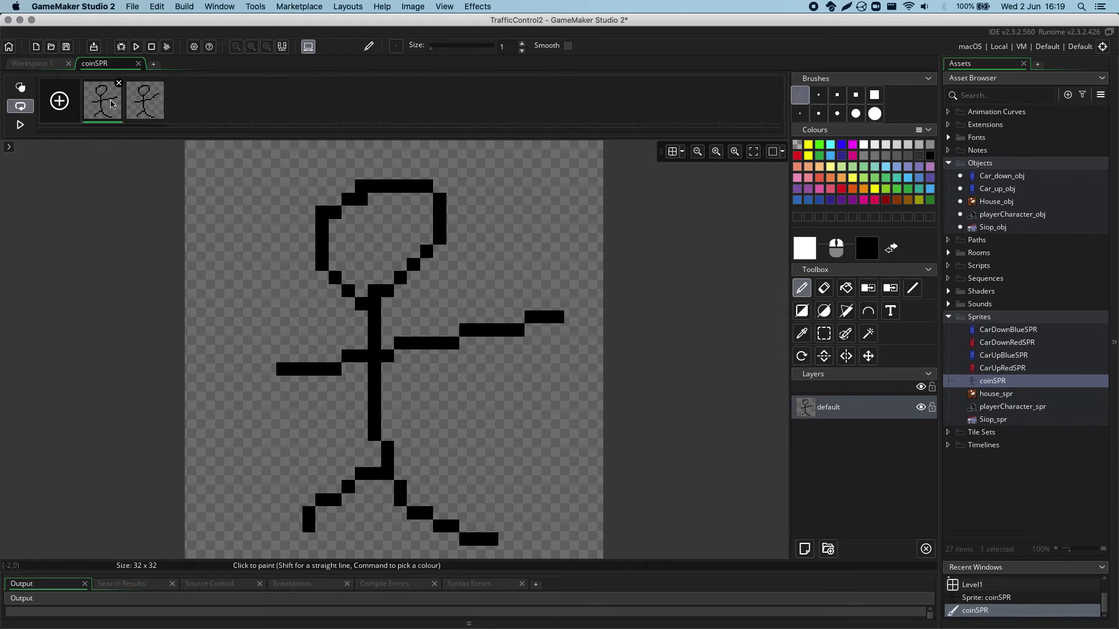
click(149, 106)
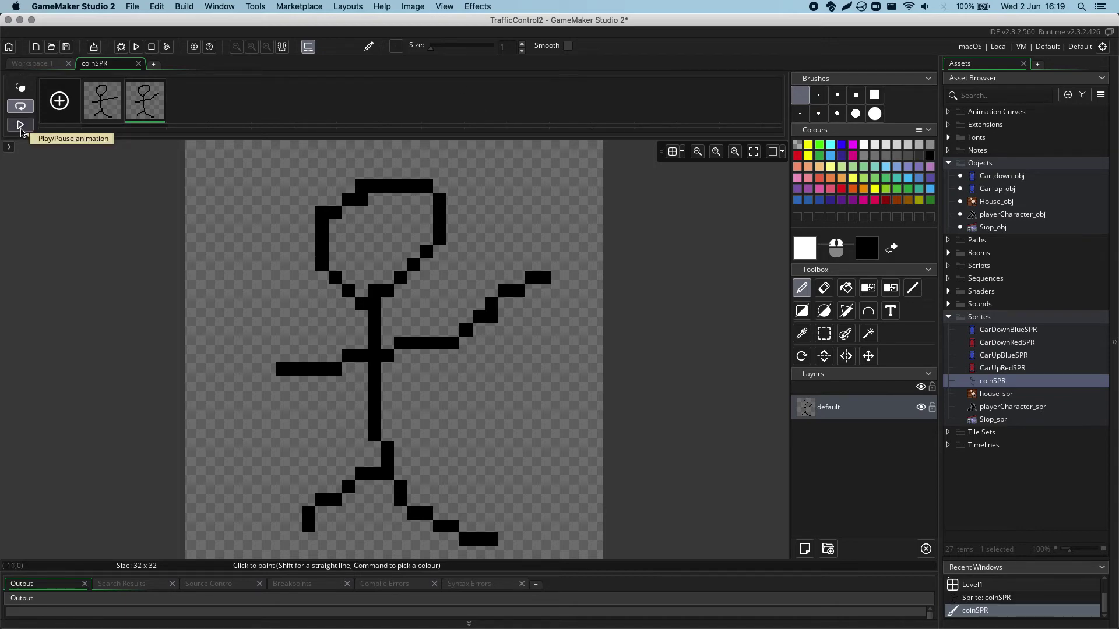
click(20, 125)
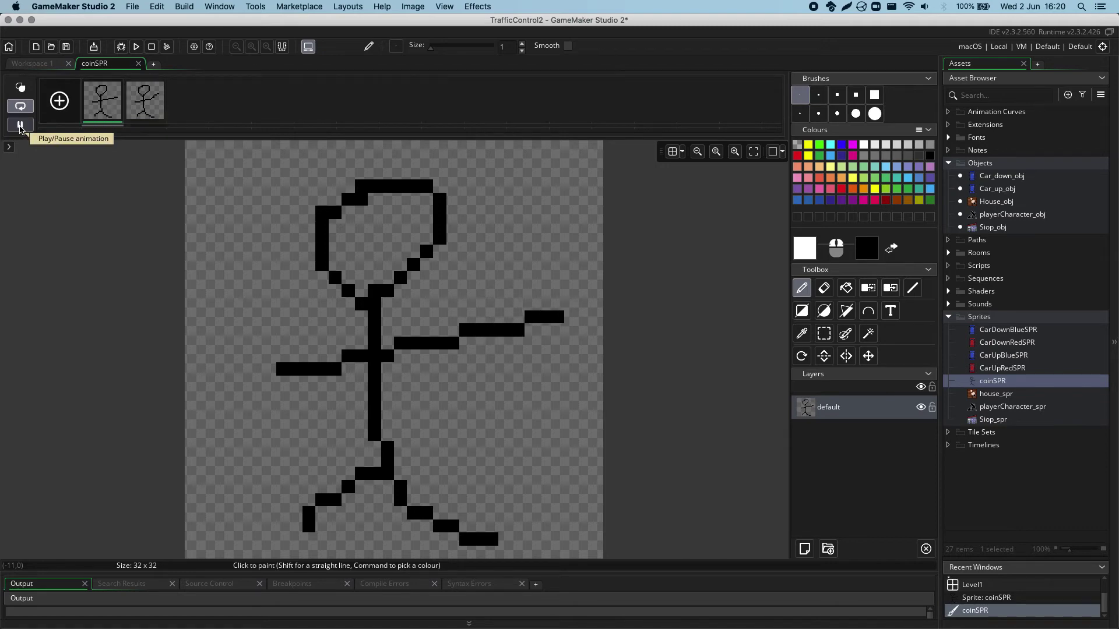
click(21, 125)
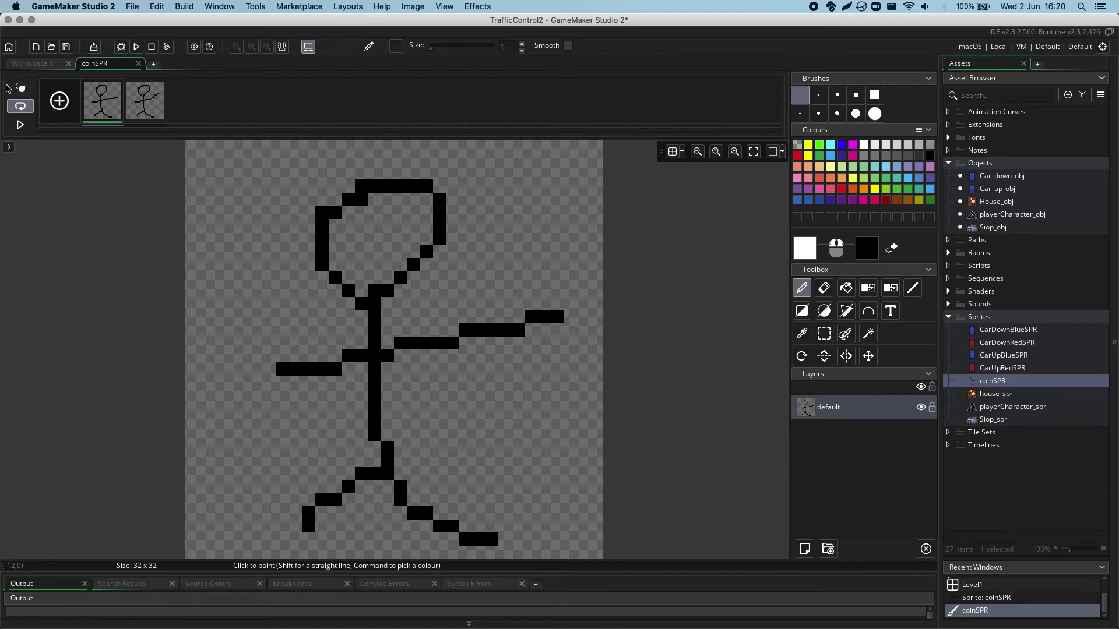
click(21, 88)
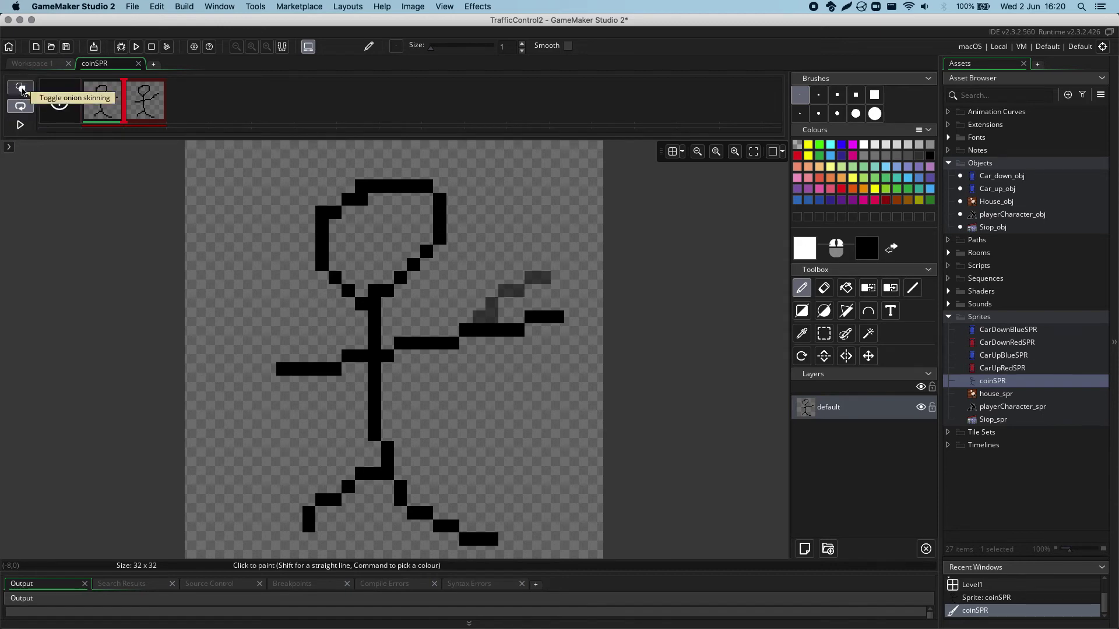
click(21, 88)
Step: Delete the second frame with the raised arm from coinSPR
click(155, 93)
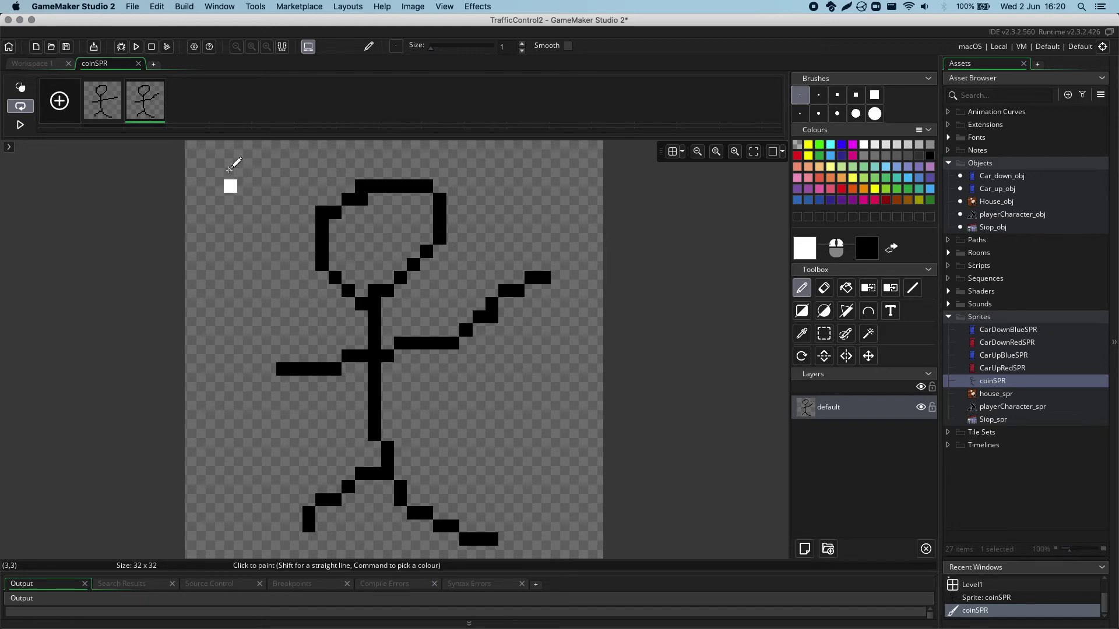
mouse_move(164, 88)
click(162, 84)
click(513, 339)
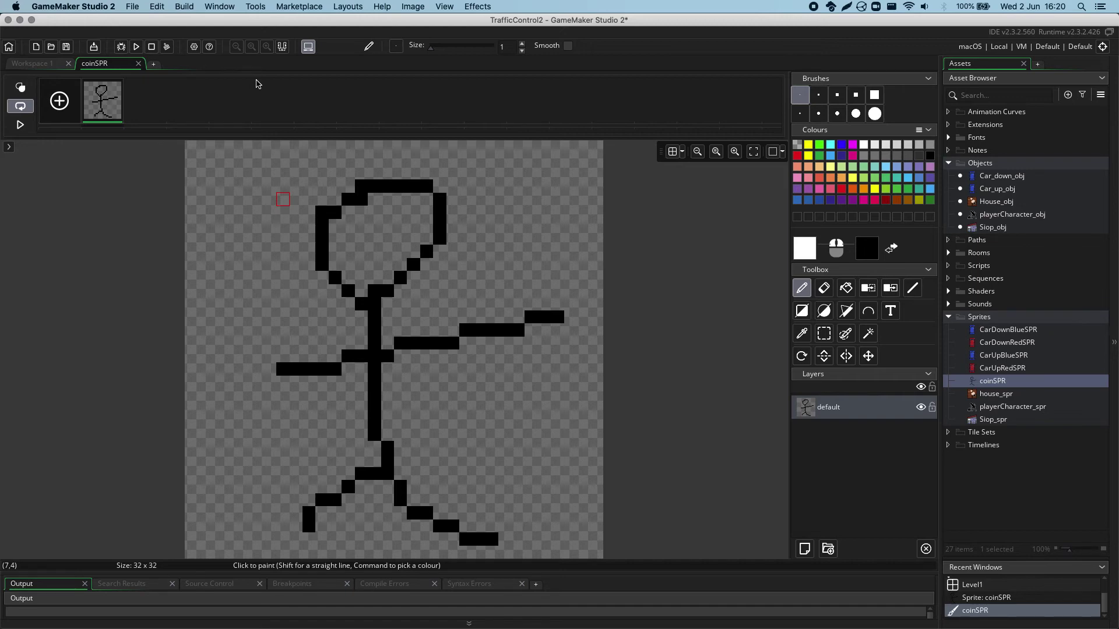
click(138, 64)
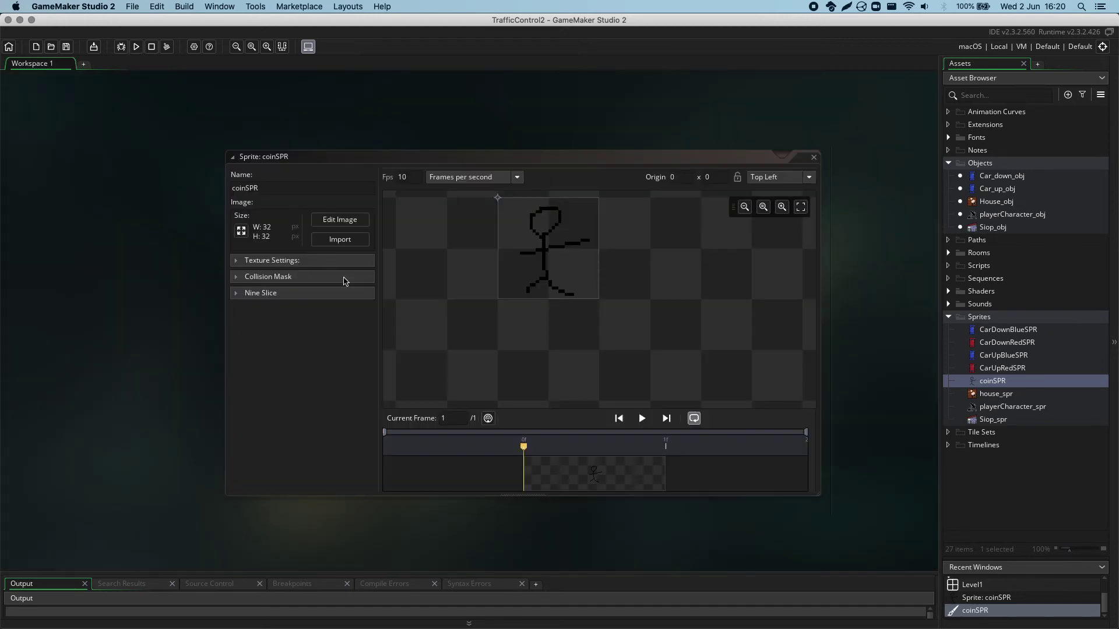
click(345, 245)
click(335, 239)
click(340, 220)
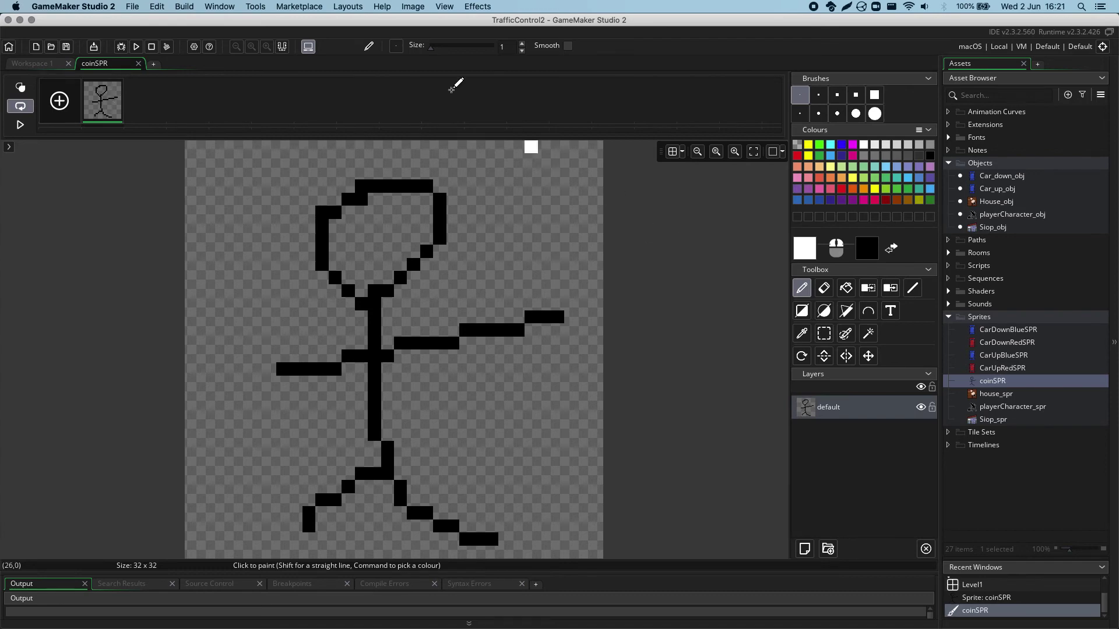
Step: Import coinSpritesheet.png from the TrafficPack folder as a strip image, previewing the sheet before opening it
click(413, 7)
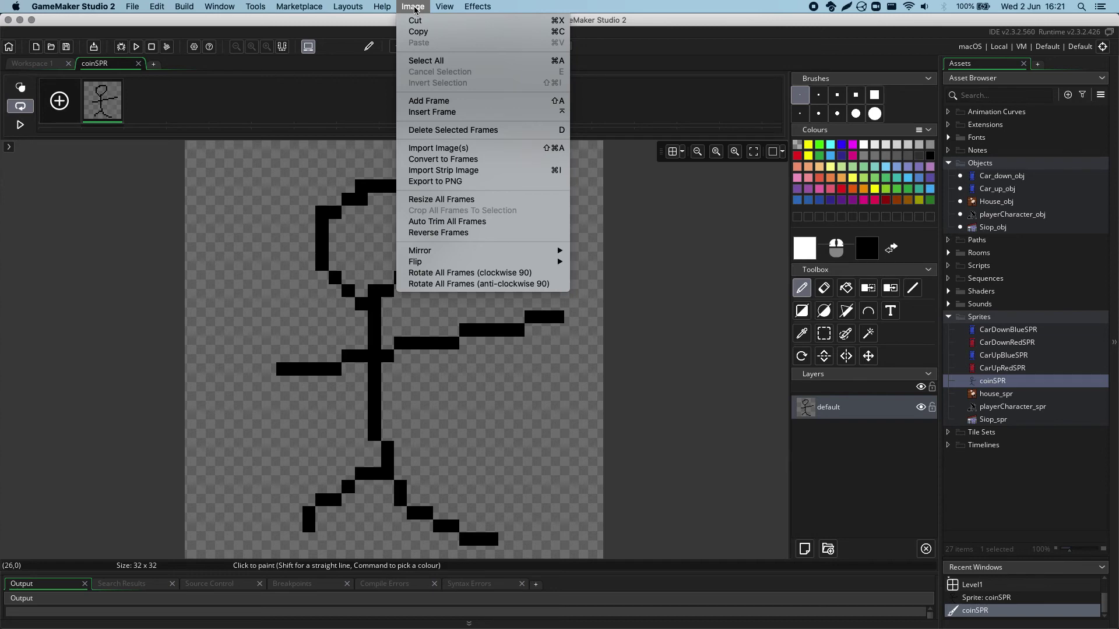
click(475, 175)
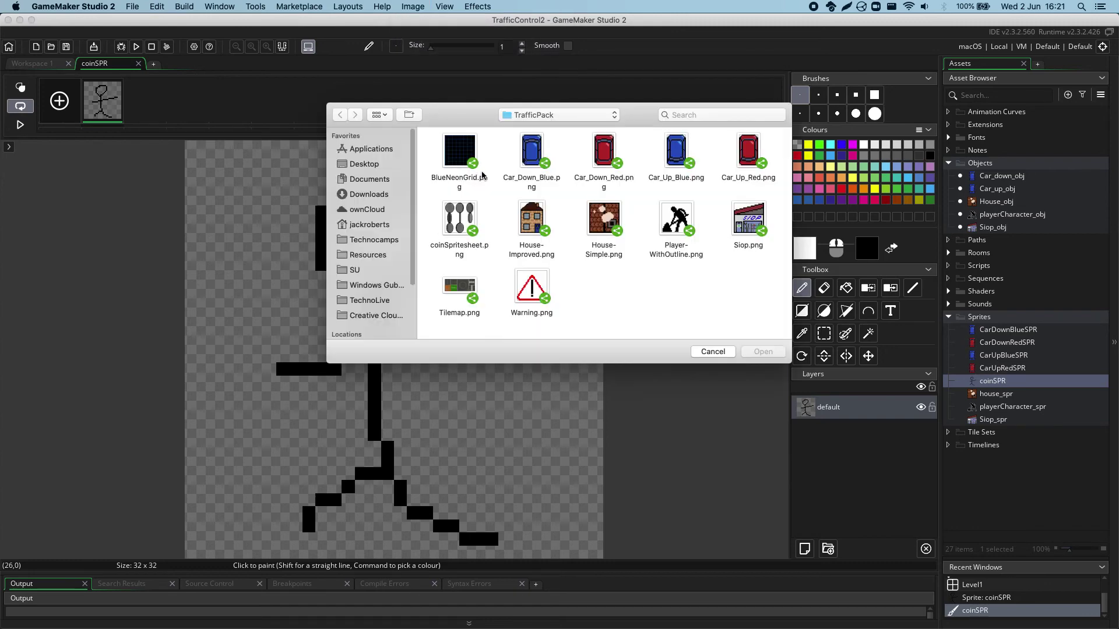
click(471, 218)
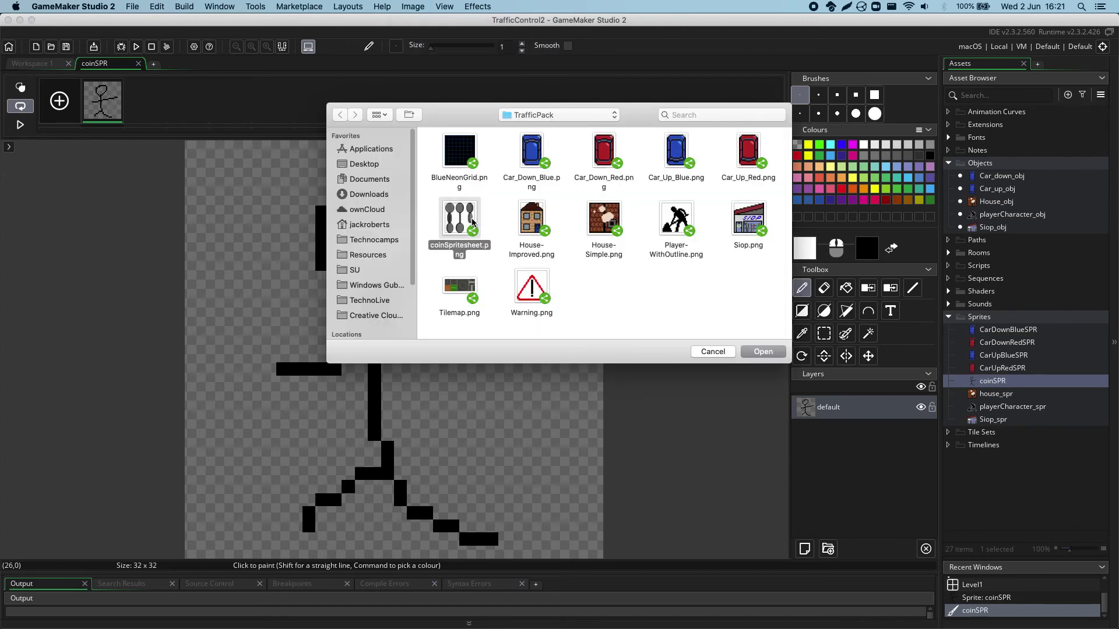
key(space)
drag(540, 275, 335, 113)
drag(469, 243, 788, 513)
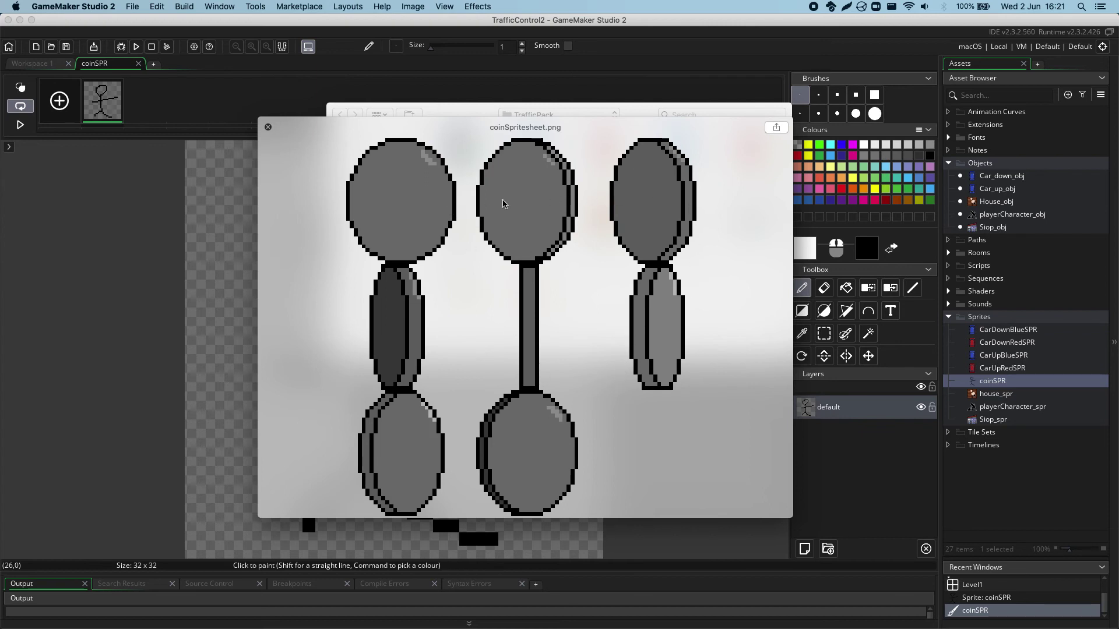
click(267, 128)
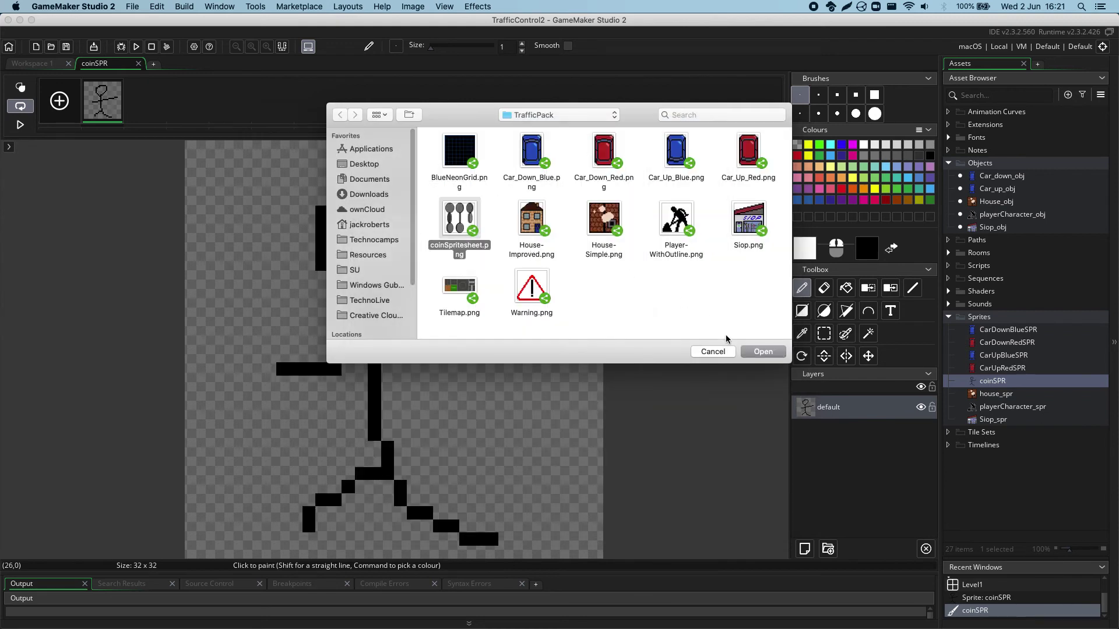
click(760, 352)
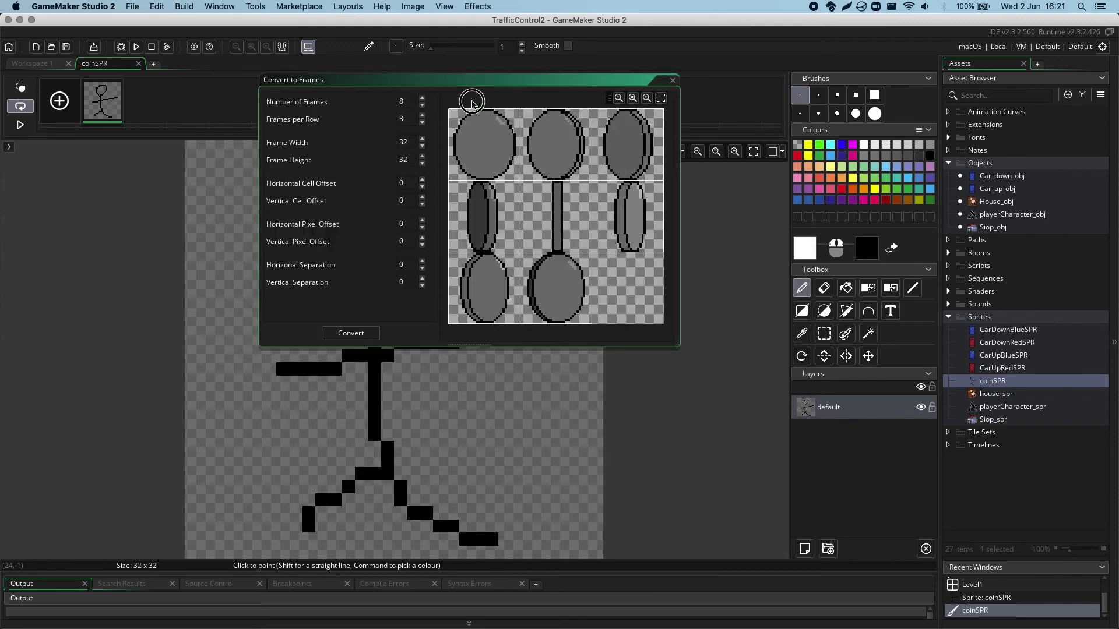
Step: Convert the sprite sheet to 8 frames, 3 per row, each 32 x 32 with zero offsets and separation, replacing the existing coinSPR frames
drag(470, 79, 470, 172)
drag(619, 170, 643, 171)
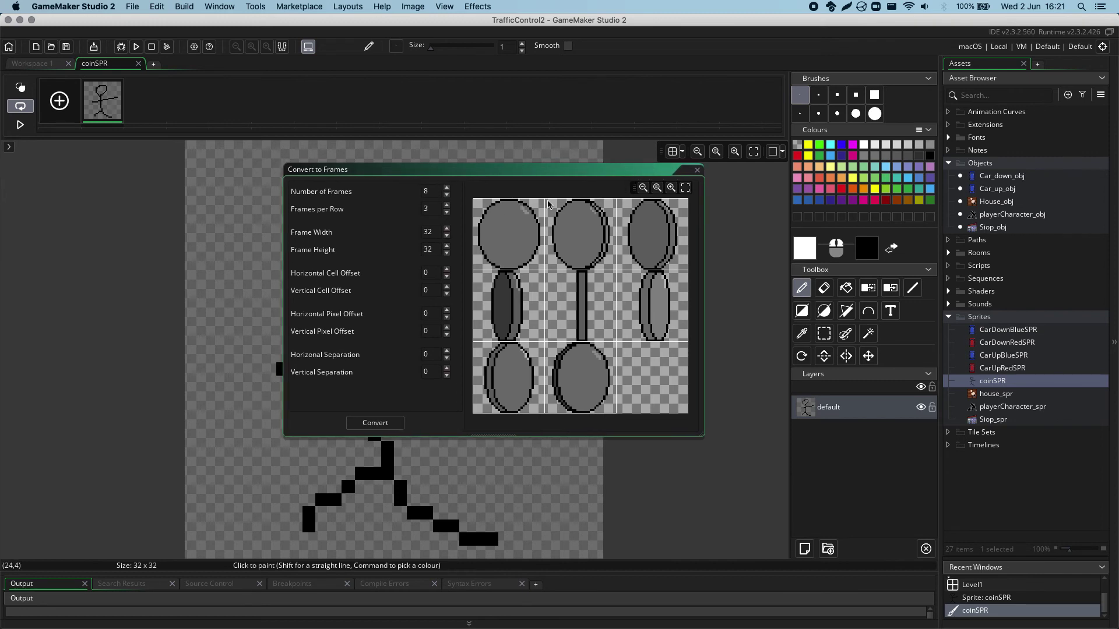
click(423, 191)
key(Tab)
key(Tab)
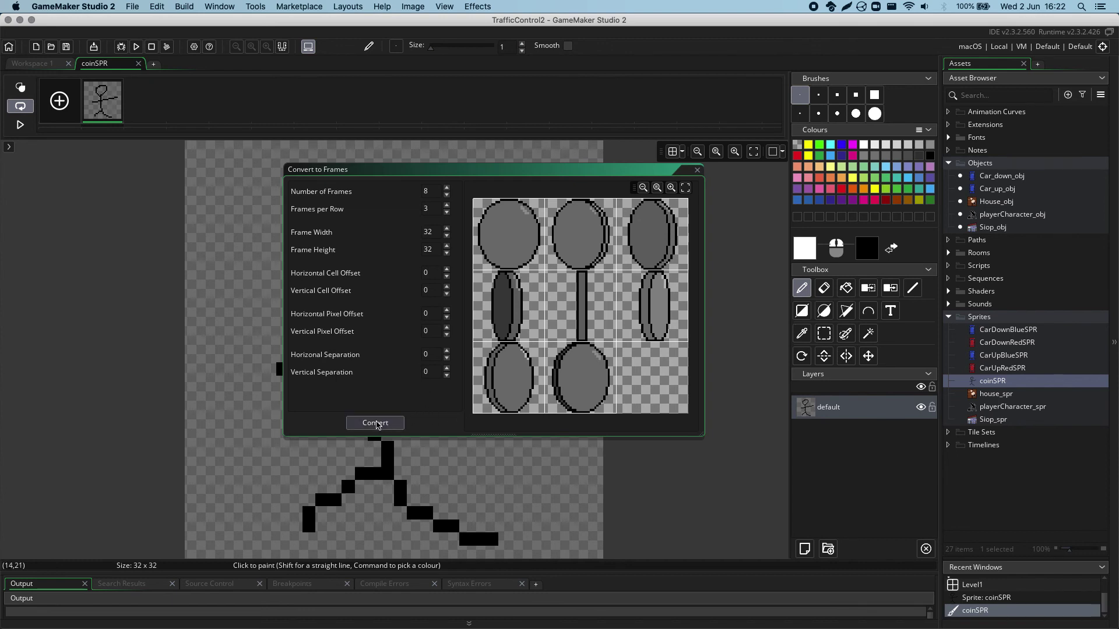
click(376, 424)
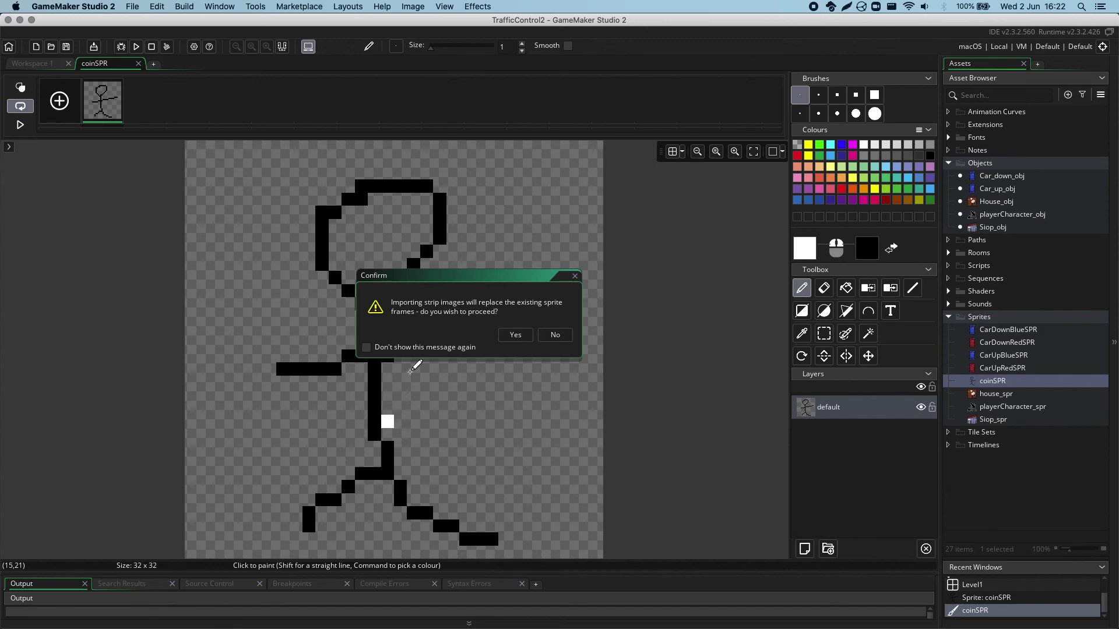
drag(483, 281, 501, 255)
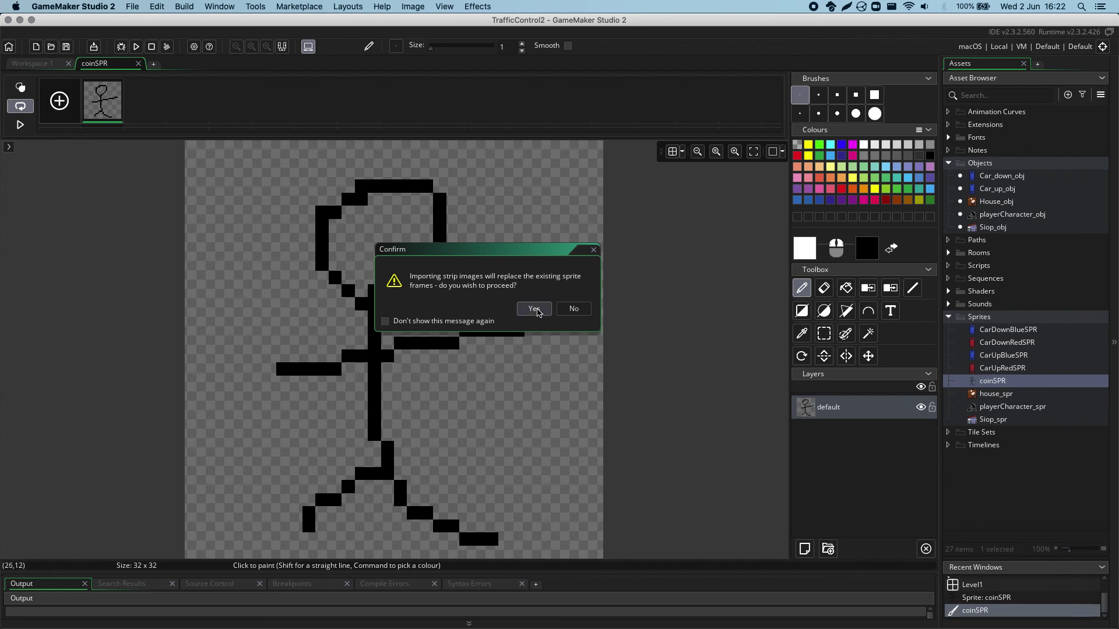
drag(494, 249, 485, 223)
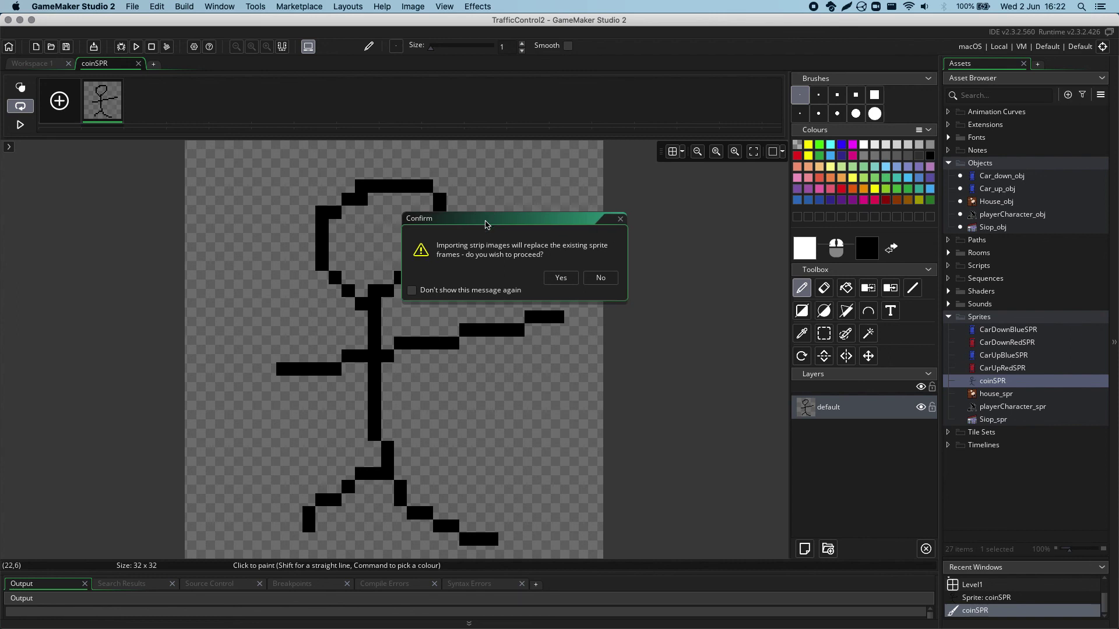
click(557, 277)
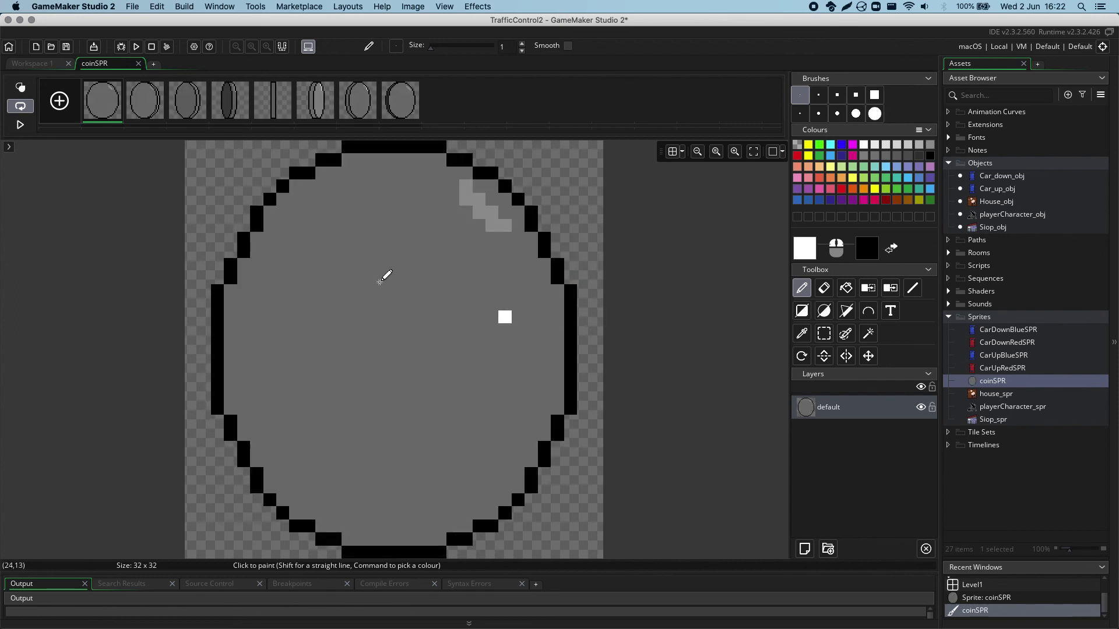
Step: Step through all the imported coin frames in order, return to the first one, and play and pause the animation
click(147, 108)
click(187, 111)
click(230, 108)
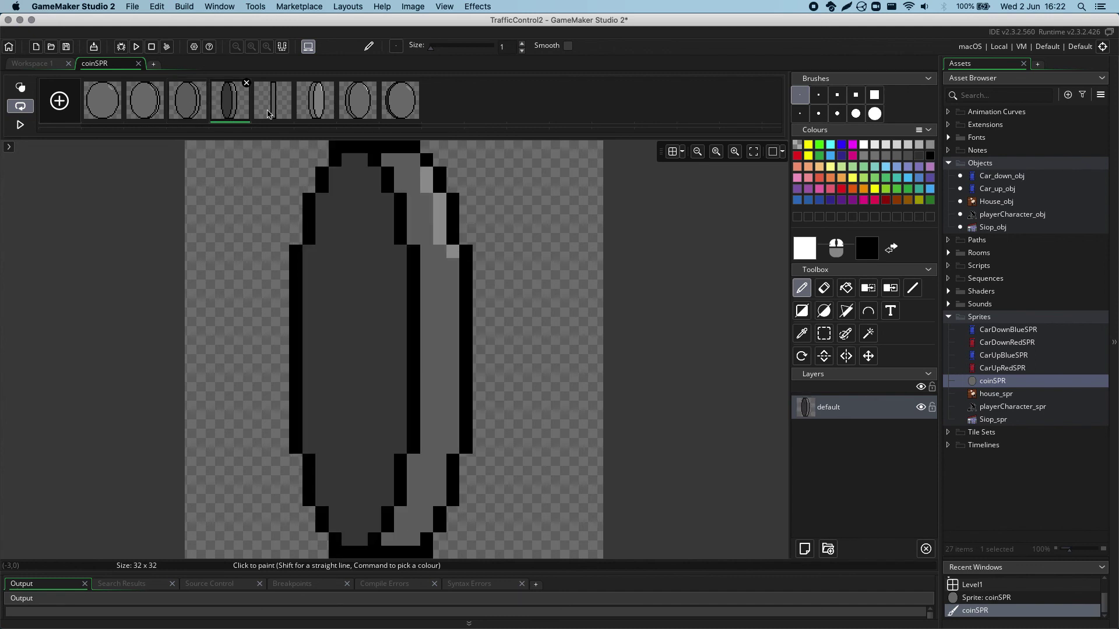
click(272, 107)
click(315, 107)
click(349, 108)
click(400, 105)
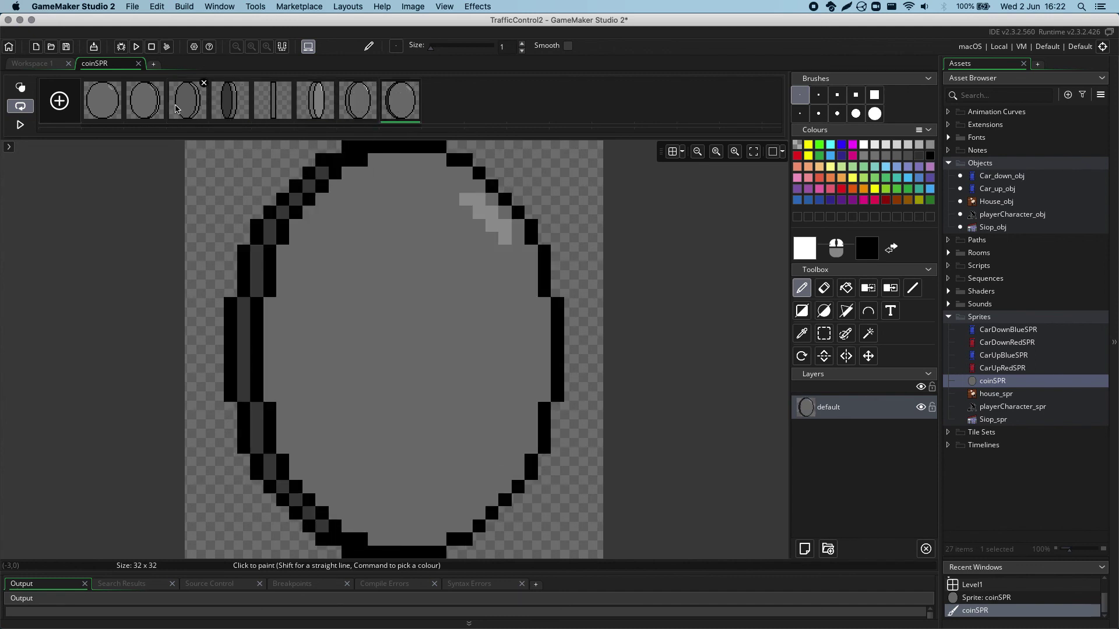
click(102, 105)
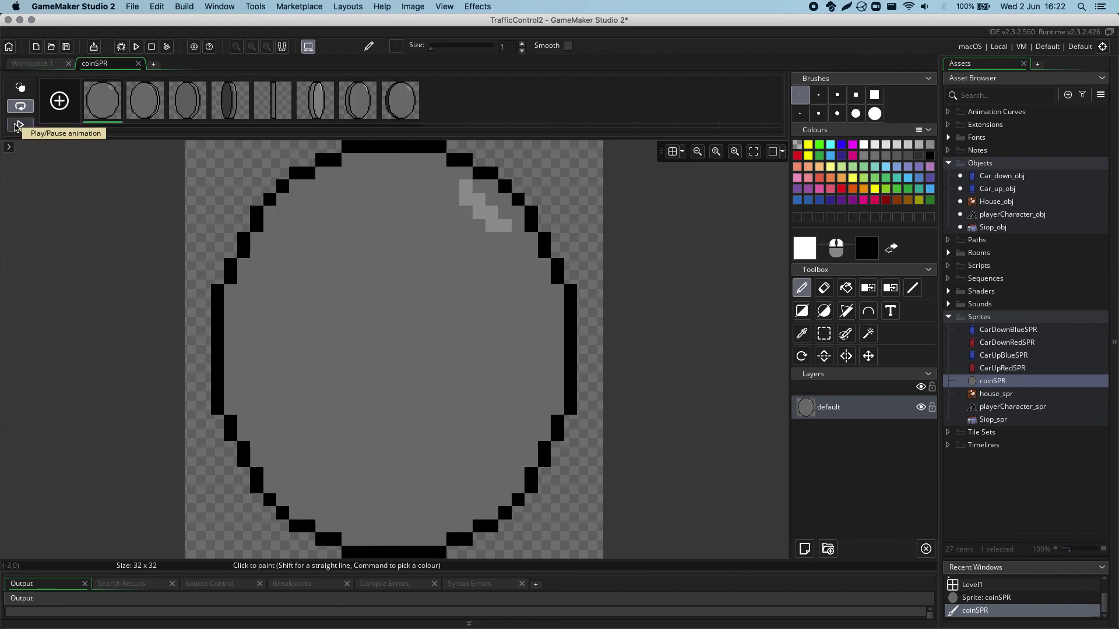
click(18, 125)
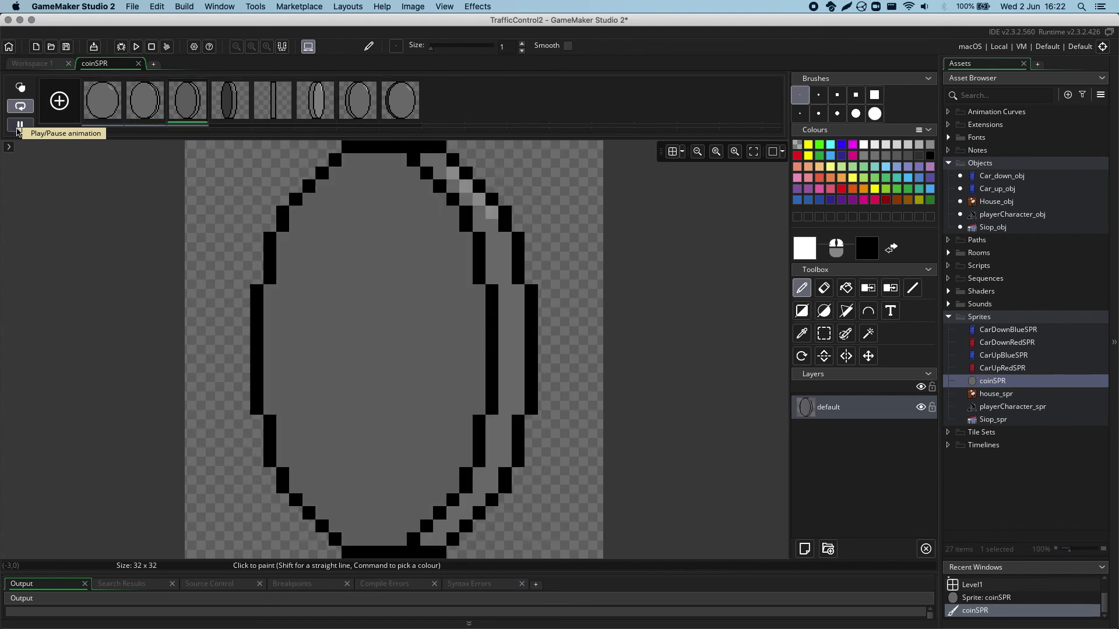
click(19, 126)
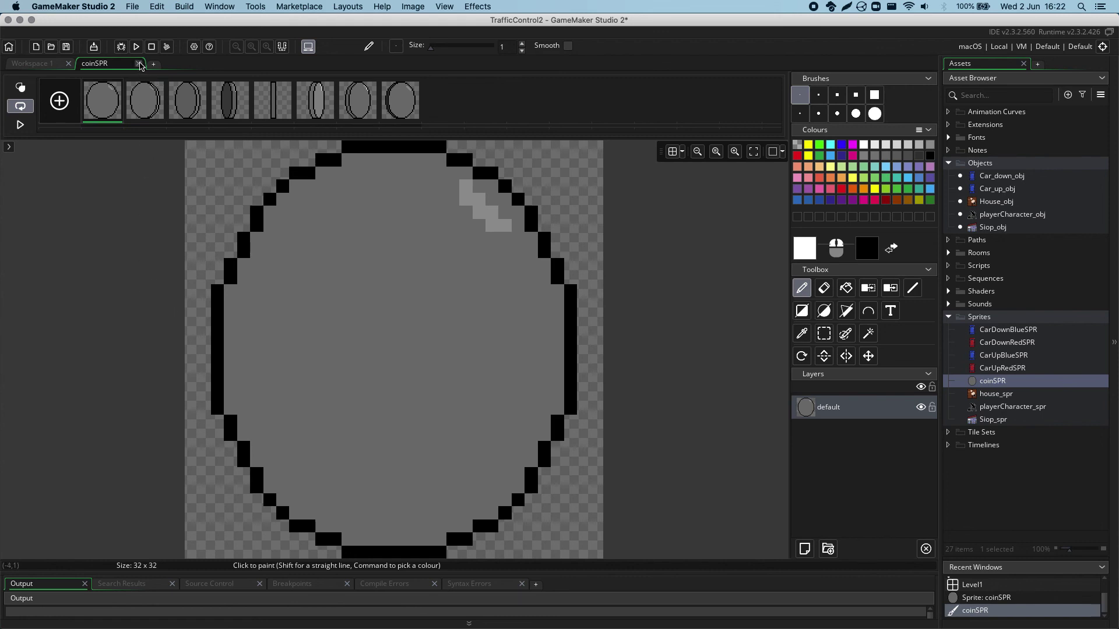
Step: Close the coinSPR image editor and preview the spinning coin animation in the sprite window, pausing it when checked
click(139, 64)
drag(399, 151, 251, 103)
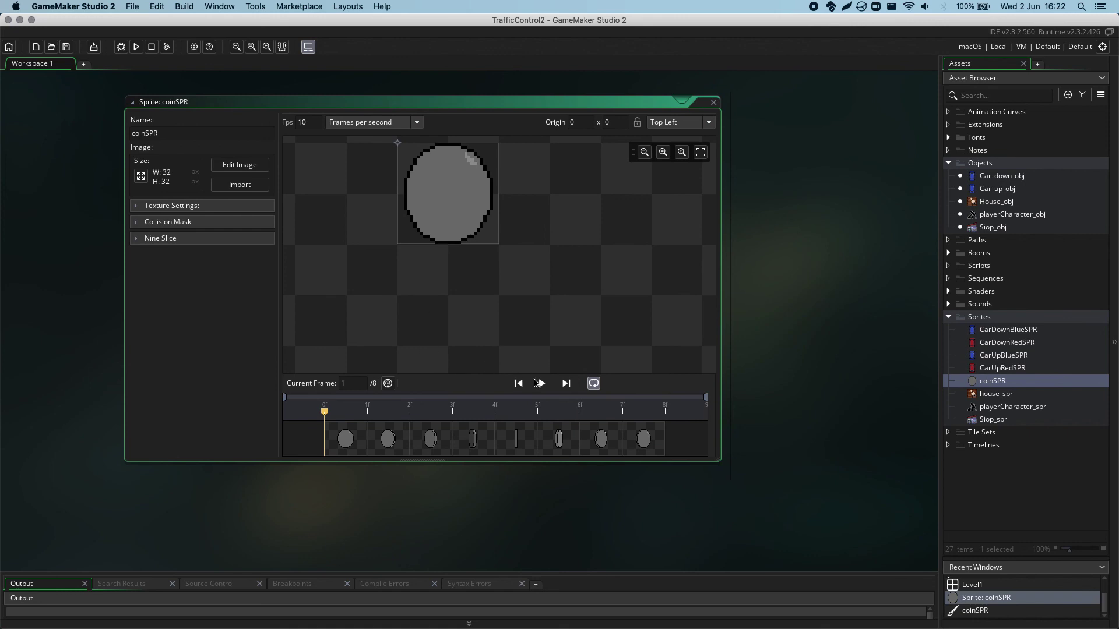
click(541, 384)
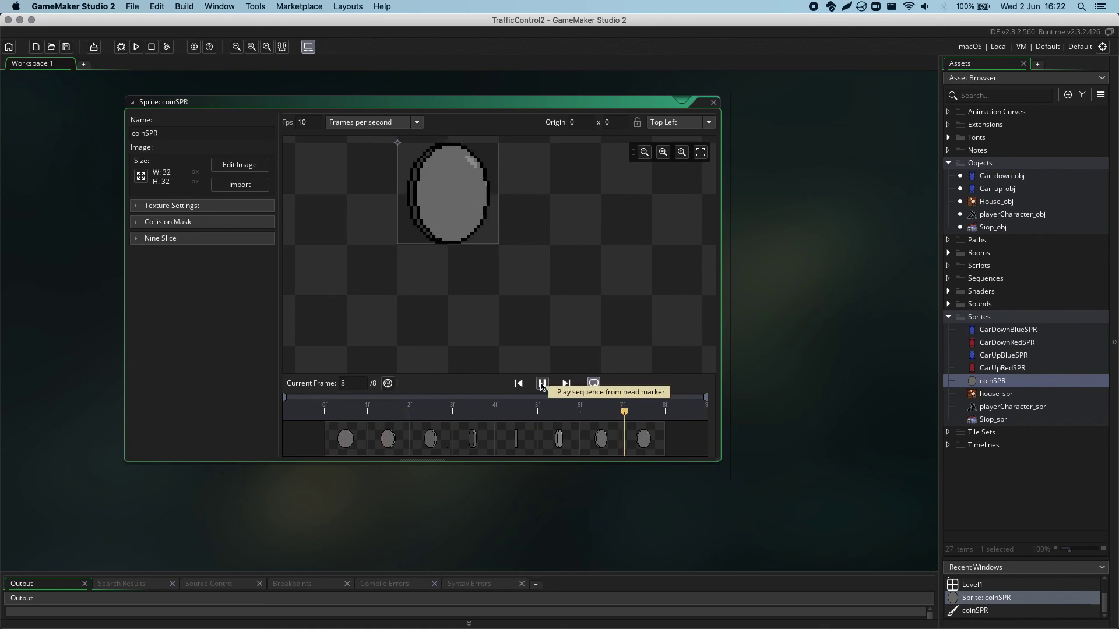
click(541, 384)
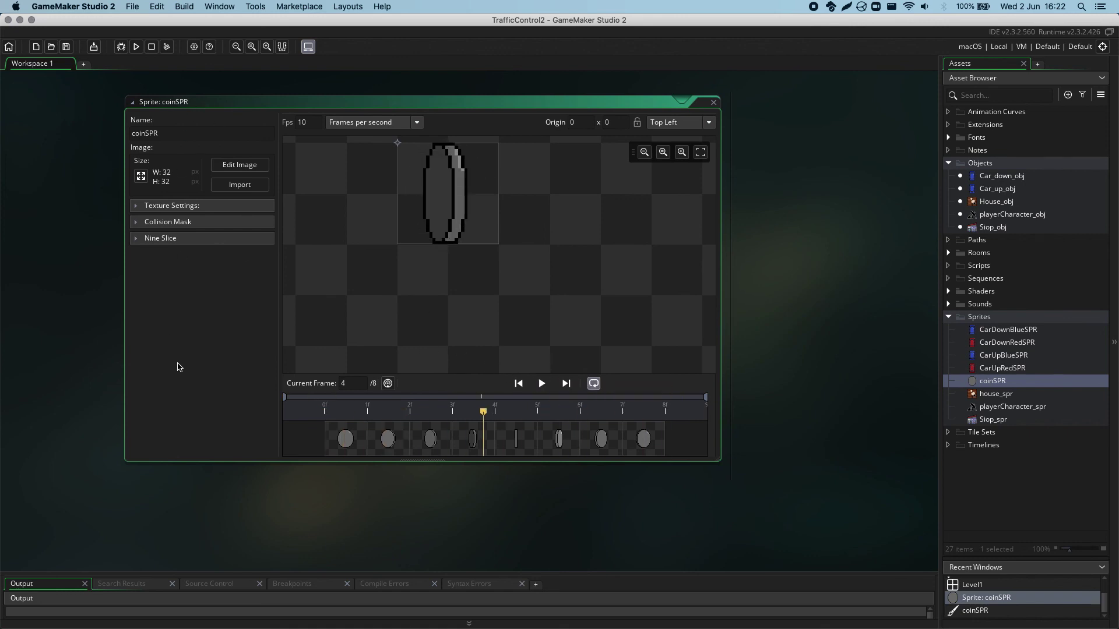
drag(281, 103, 344, 153)
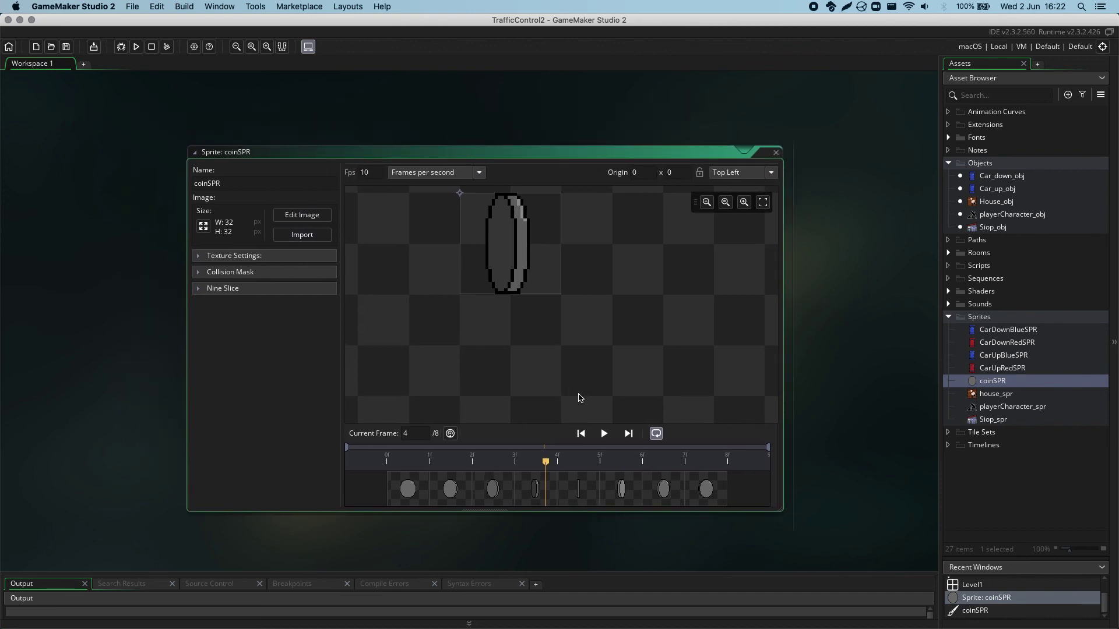